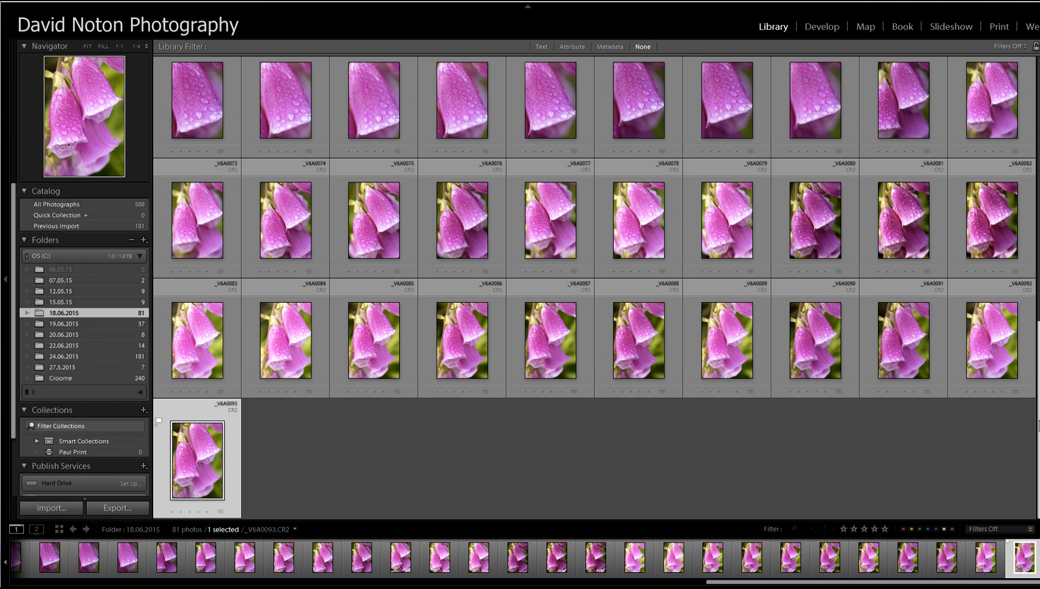
Browse the foxglove photos in the 18.06.2015 folder, previewing _V6A0013, _V6A0036 and _V6A0059.
{"action": "mouse_move", "coordinate": [1038, 419]}
{"action": "left_mouse_down"}
{"action": "mouse_move", "coordinate": [1033, 147]}
{"action": "mouse_move", "coordinate": [1038, 419]}
{"action": "left_mouse_up"}
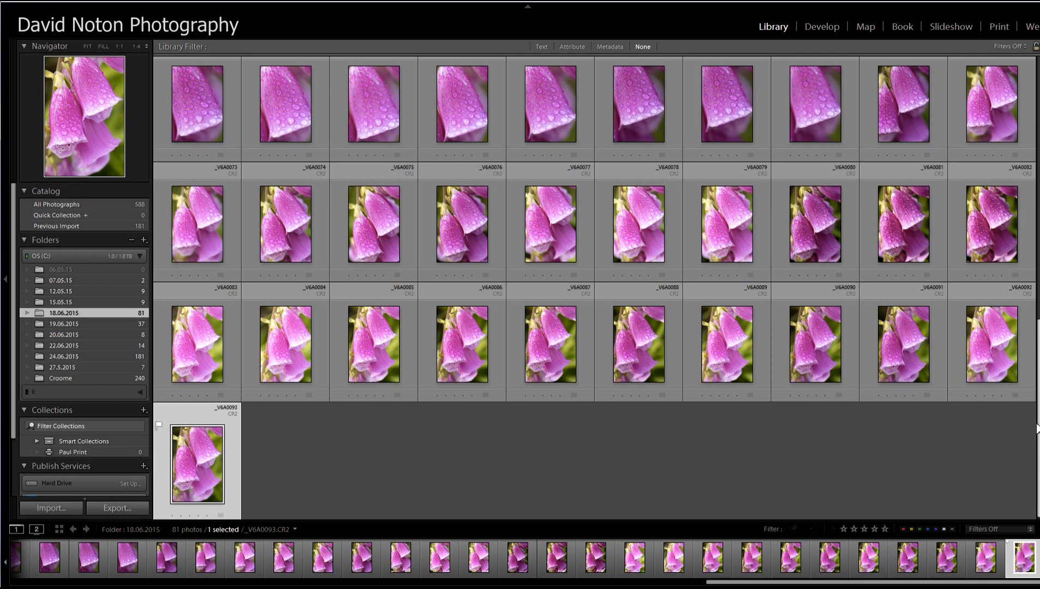
{"action": "scroll", "coordinate": [1038, 419], "scroll_direction": "up", "scroll_amount": 1}
{"action": "left_click_drag", "start_coordinate": [1037, 419], "coordinate": [1037, 249]}
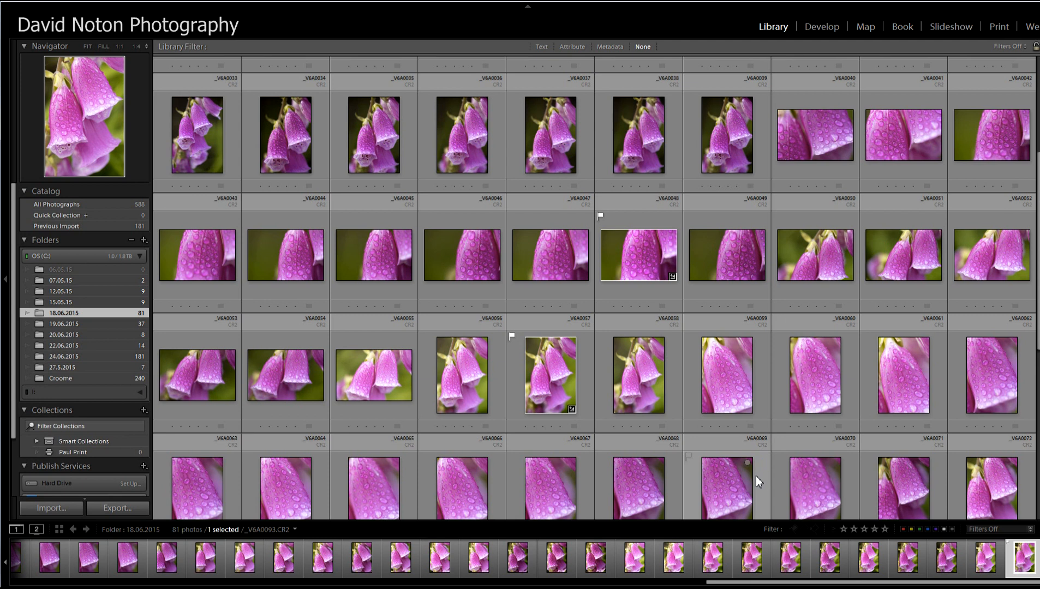
{"action": "left_click_drag", "start_coordinate": [1038, 314], "coordinate": [1037, 476]}
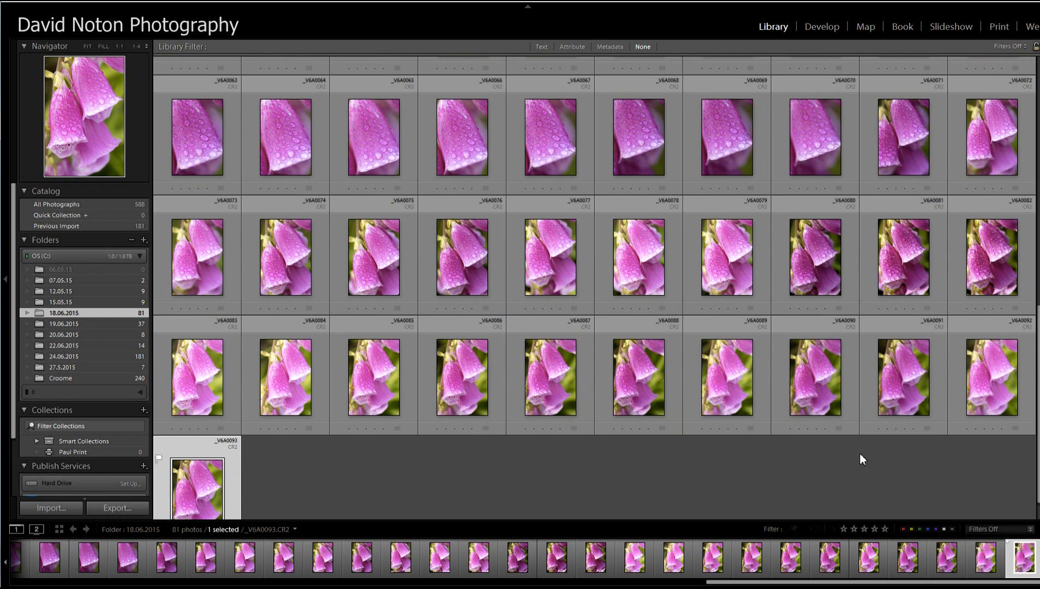
{"action": "scroll", "coordinate": [373, 502], "scroll_direction": "down", "scroll_amount": 1}
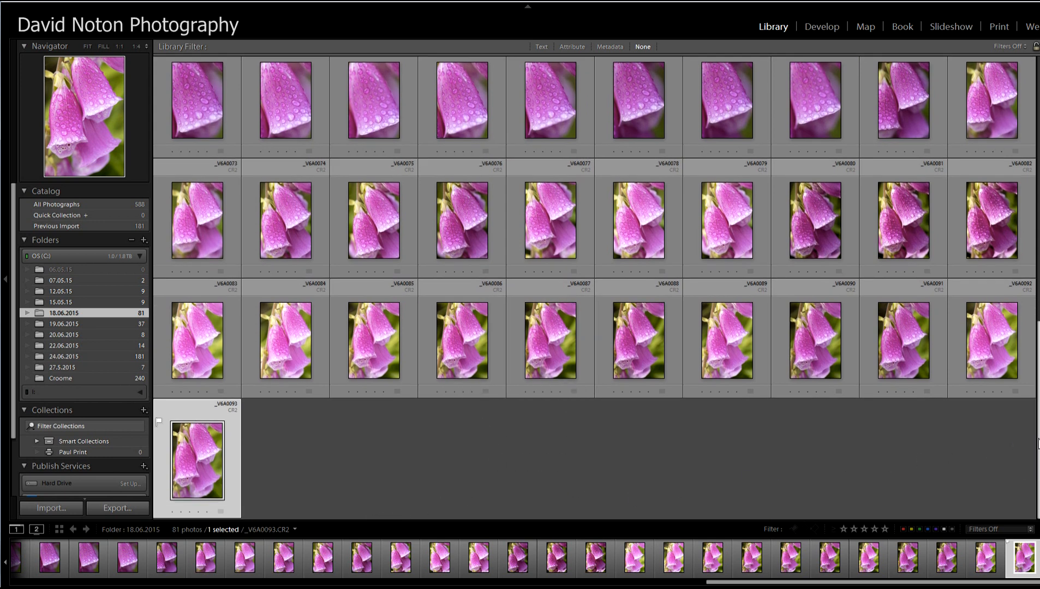
{"action": "left_click_drag", "start_coordinate": [1038, 443], "coordinate": [1032, 178]}
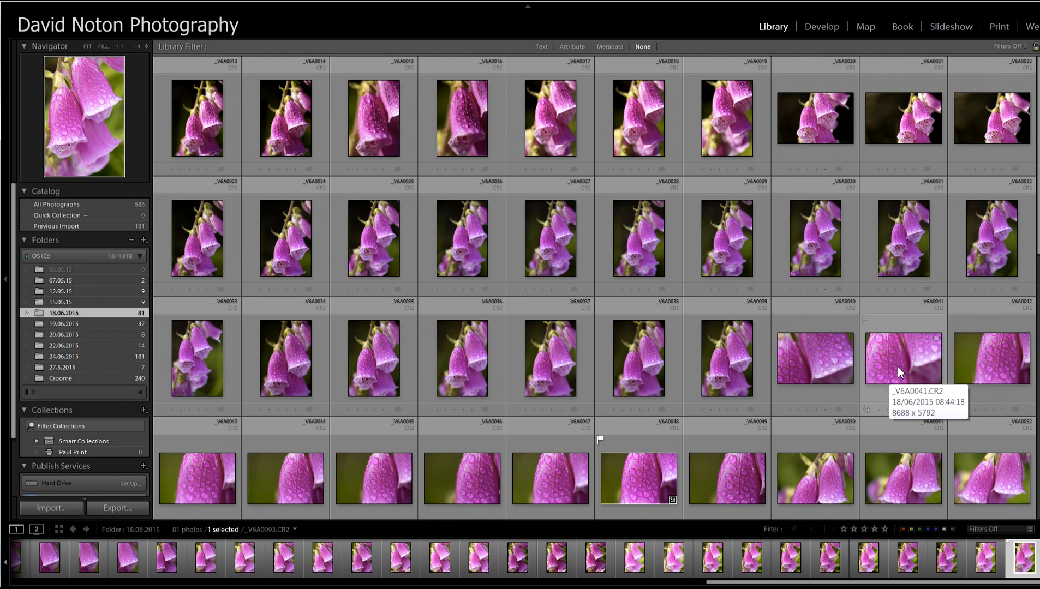
{"action": "left_click", "coordinate": [199, 133]}
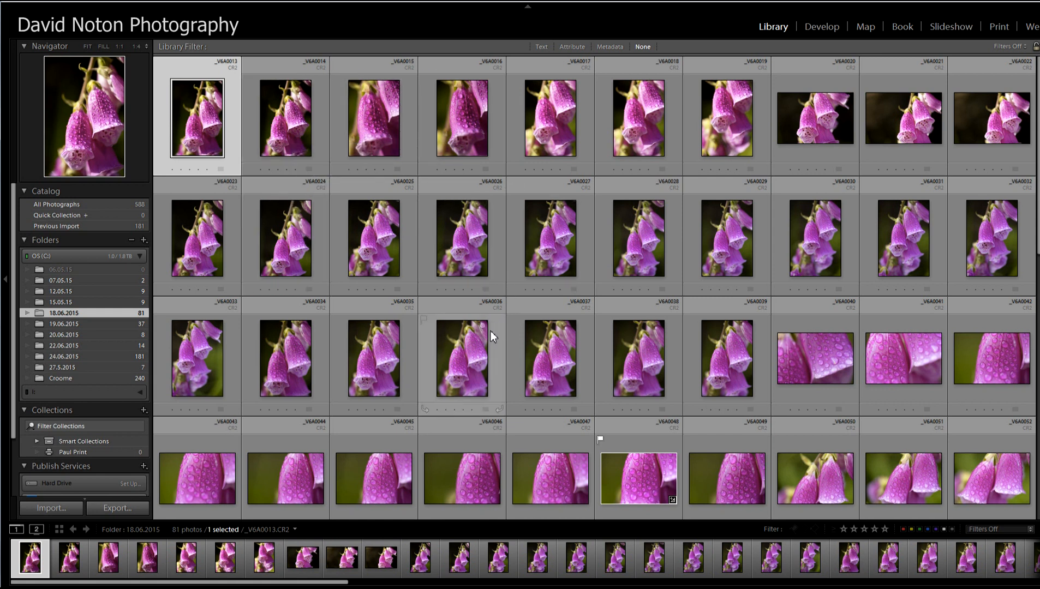
{"action": "left_click", "coordinate": [472, 371]}
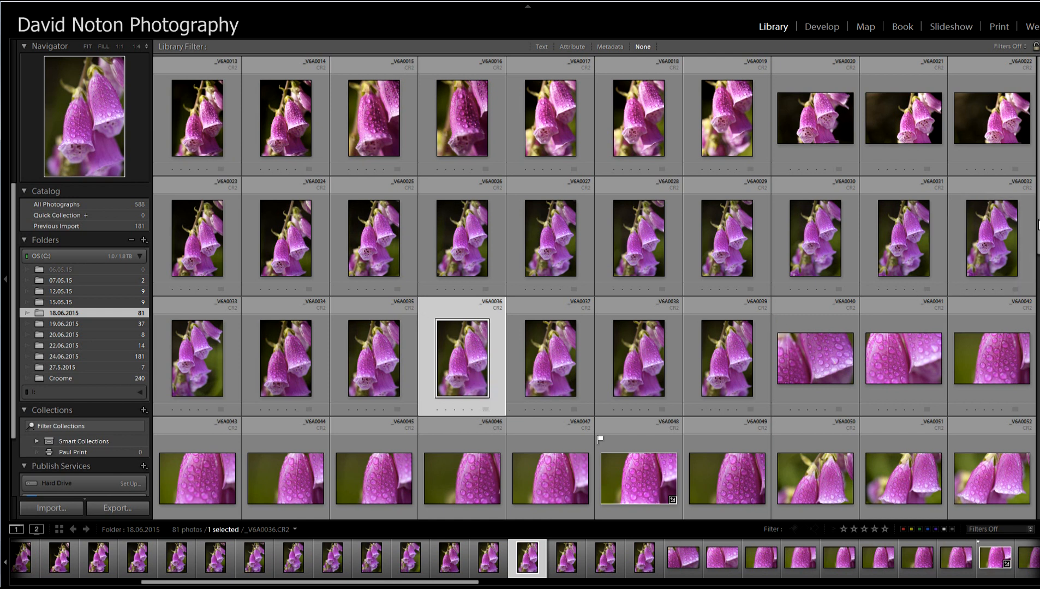
{"action": "left_click_drag", "start_coordinate": [1038, 224], "coordinate": [1030, 396]}
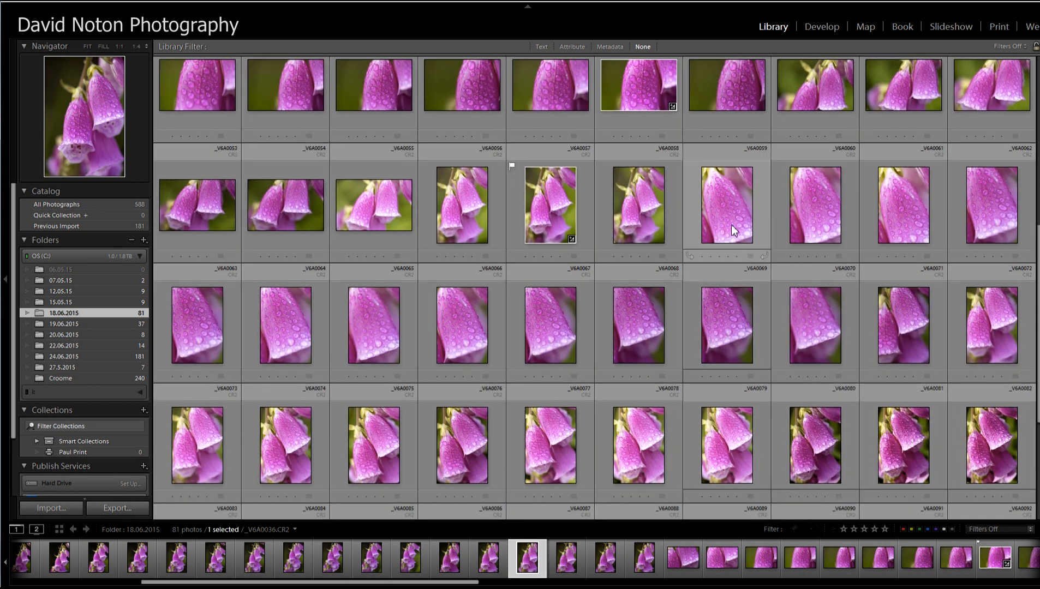
{"action": "left_click", "coordinate": [732, 228]}
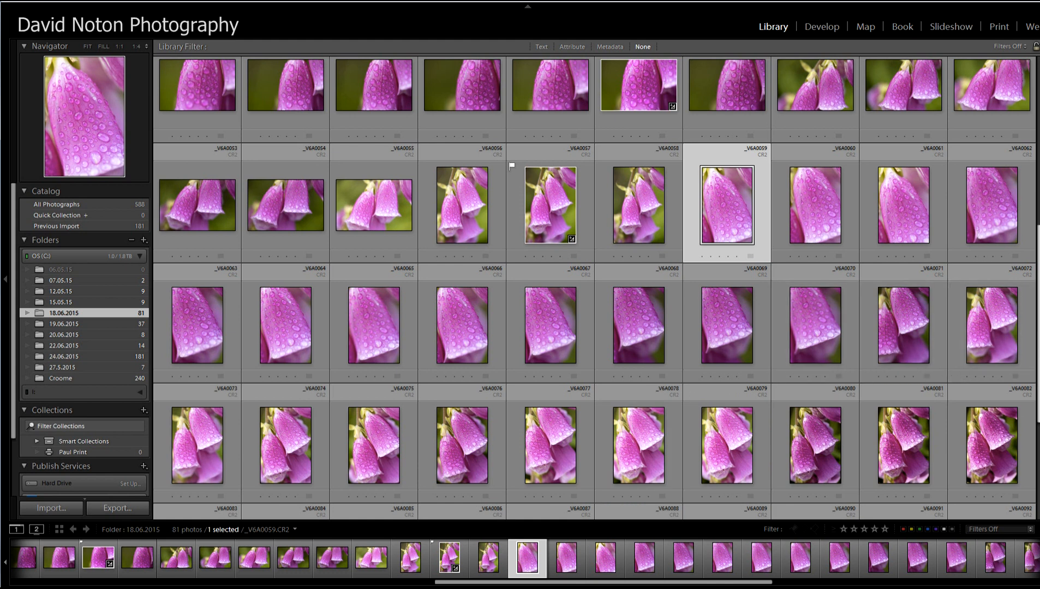
{"action": "scroll", "coordinate": [907, 480], "scroll_direction": "down", "scroll_amount": 4}
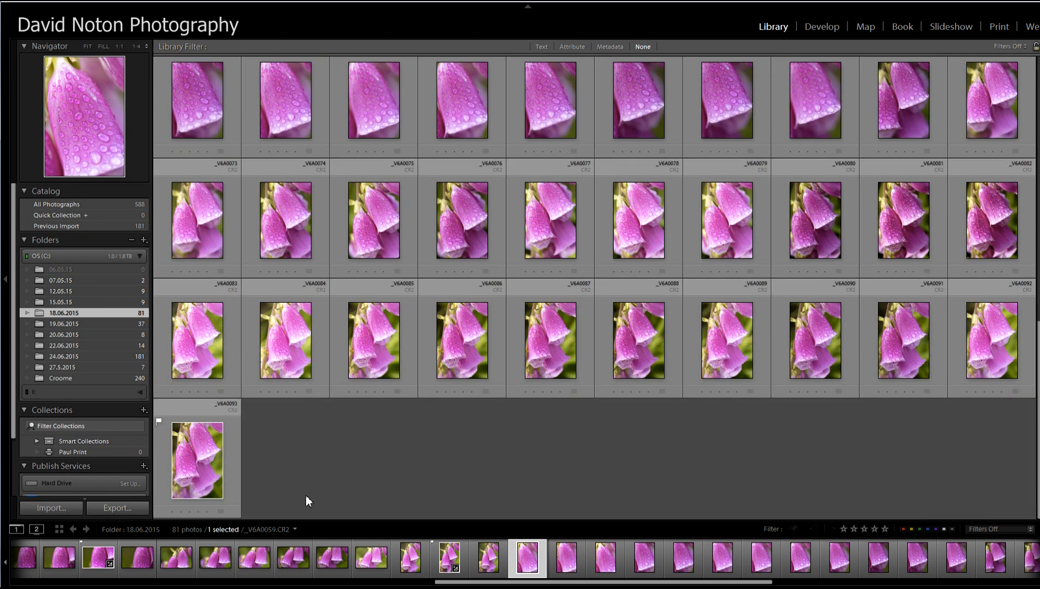
Open photo _V6A0093.CR2 for developing and inspect the water droplets on its left bell at 1:1 magnification.
{"action": "left_click", "coordinate": [205, 473]}
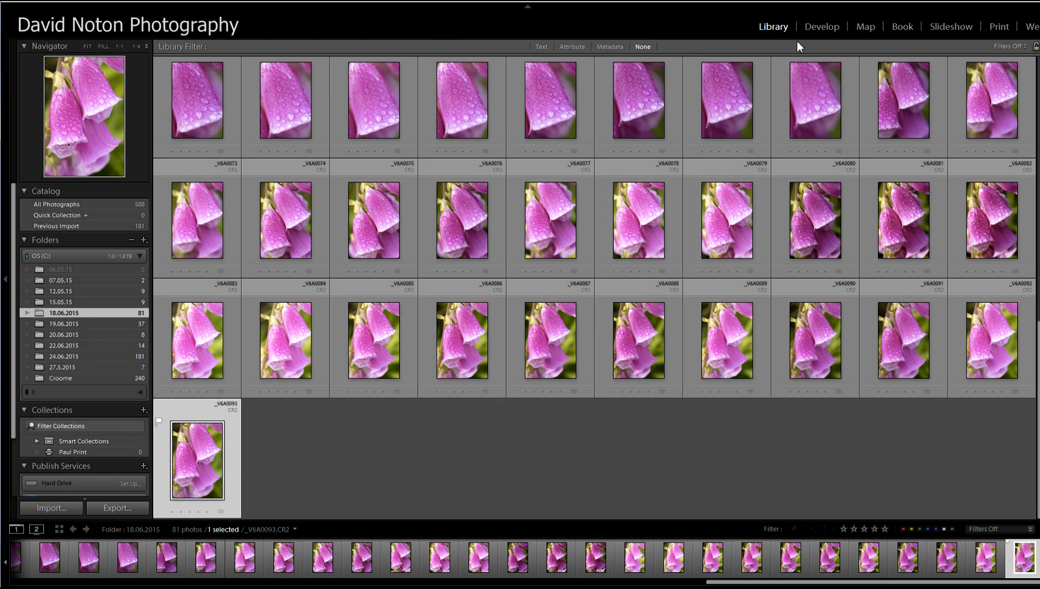
{"action": "left_click", "coordinate": [822, 28]}
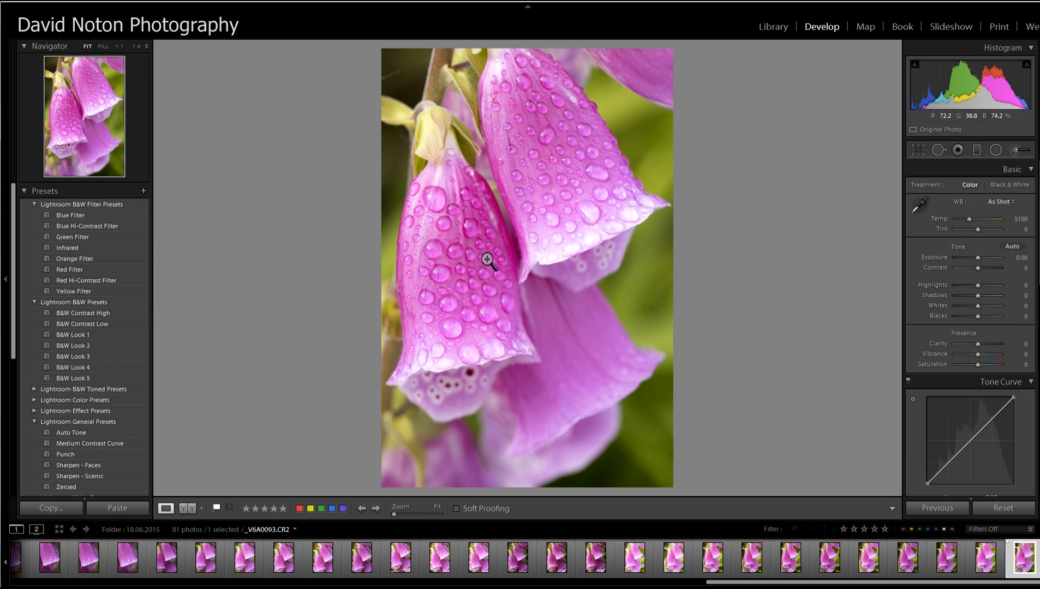
{"action": "left_click", "coordinate": [461, 262]}
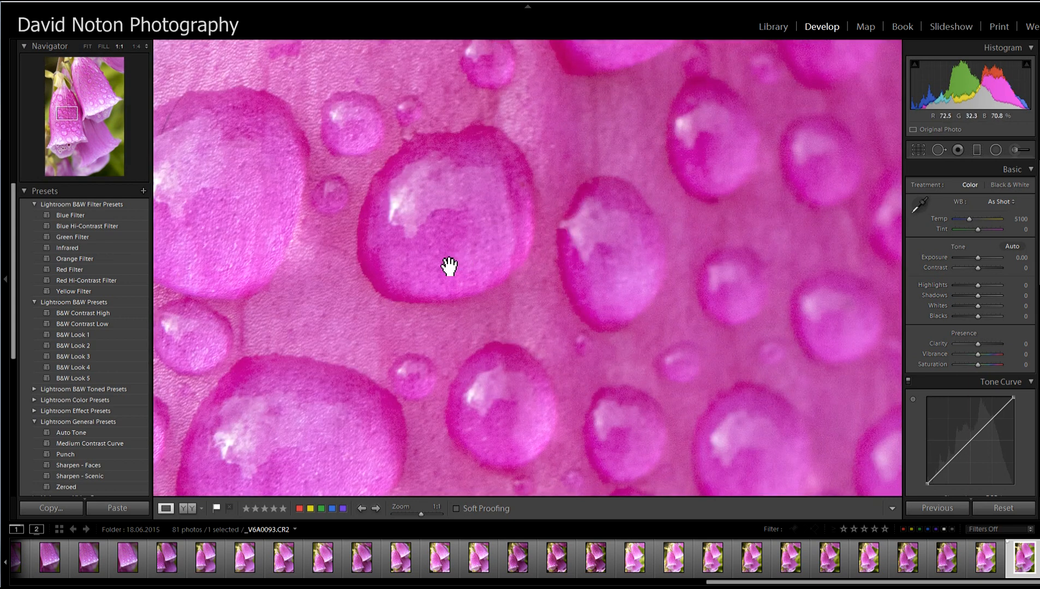
{"action": "left_click_drag", "start_coordinate": [448, 264], "coordinate": [615, 269]}
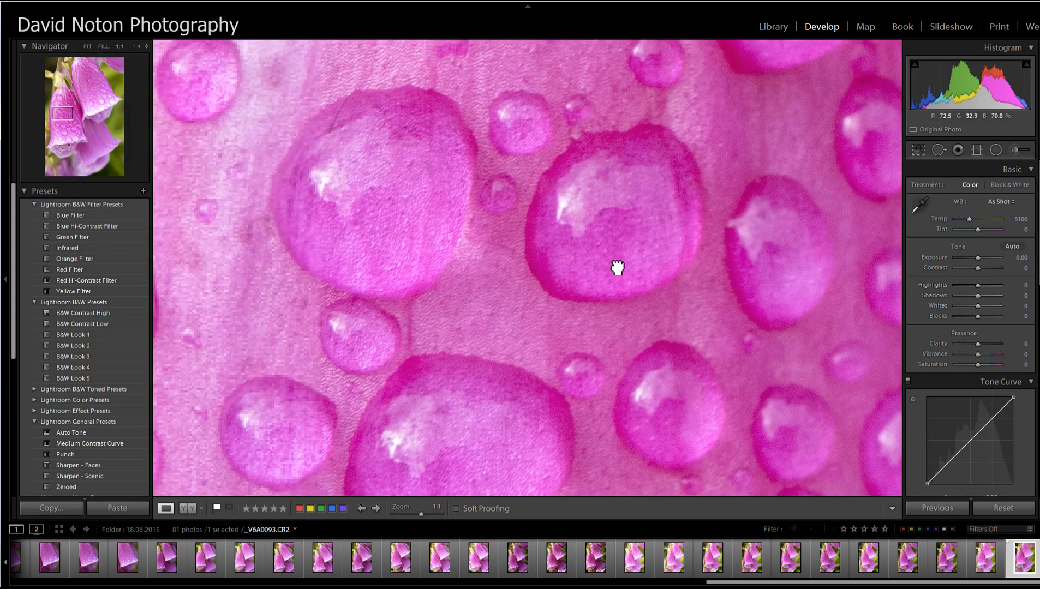
{"action": "left_click", "coordinate": [541, 266]}
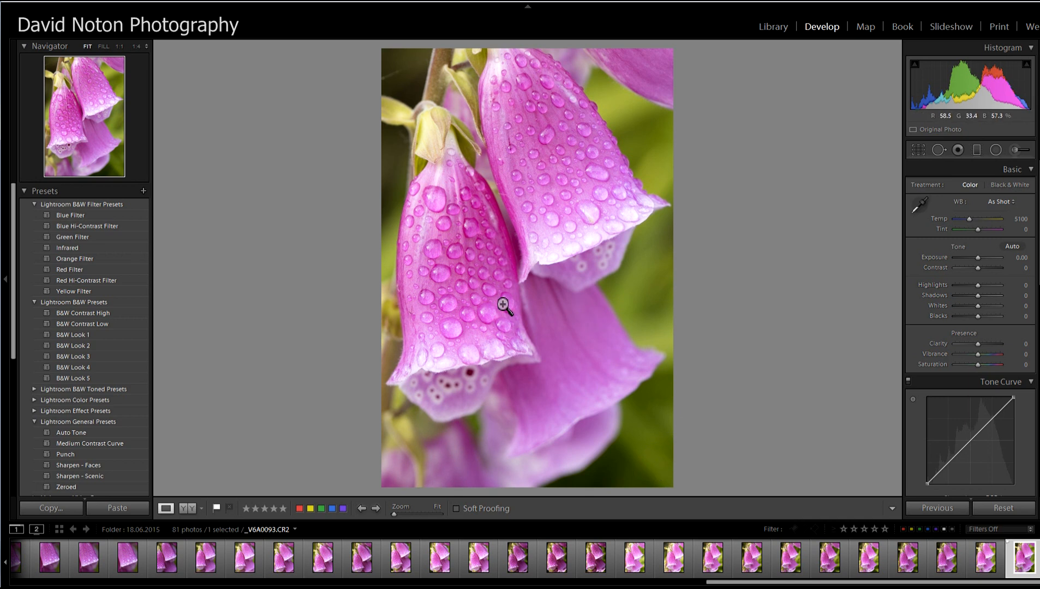
{"action": "left_click", "coordinate": [440, 258]}
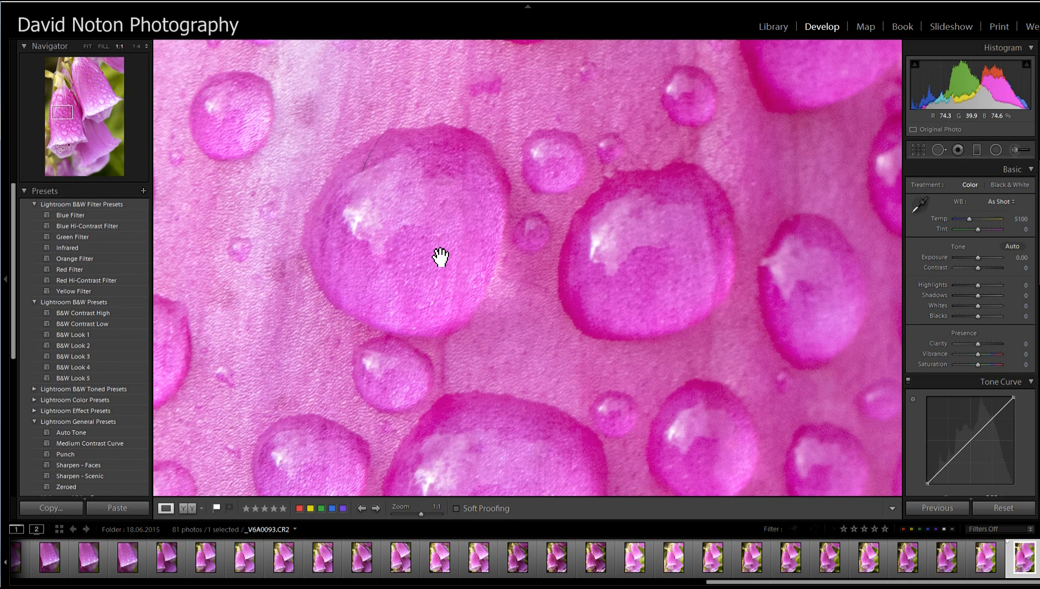
{"action": "left_click", "coordinate": [430, 258]}
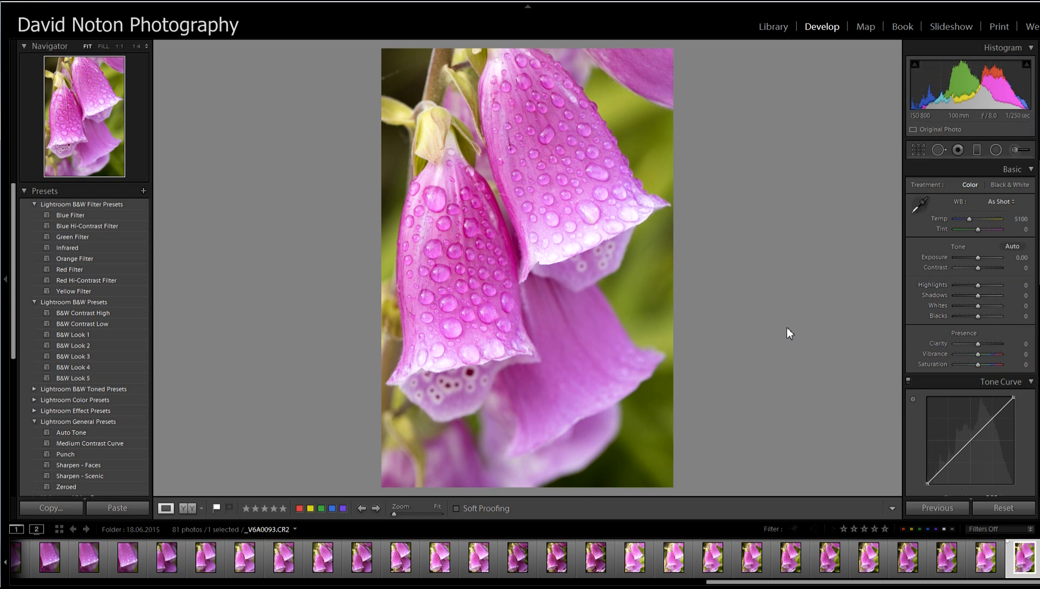
Apply the Sharpen - Scenic preset and set the sharpening masking to 12.
{"action": "left_click", "coordinate": [94, 477]}
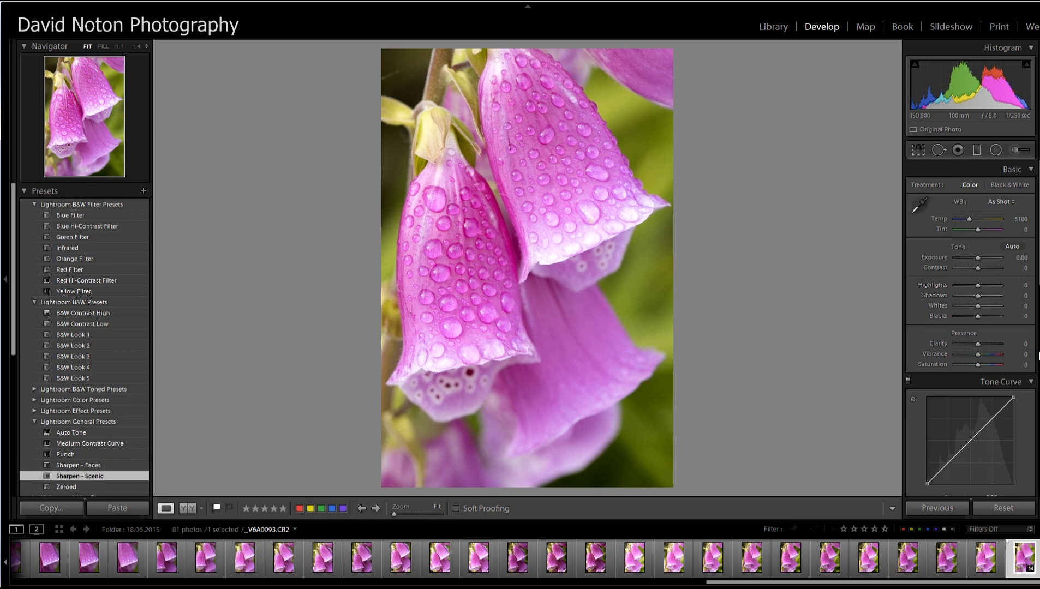
{"action": "scroll", "coordinate": [970, 327], "scroll_direction": "down", "scroll_amount": 10}
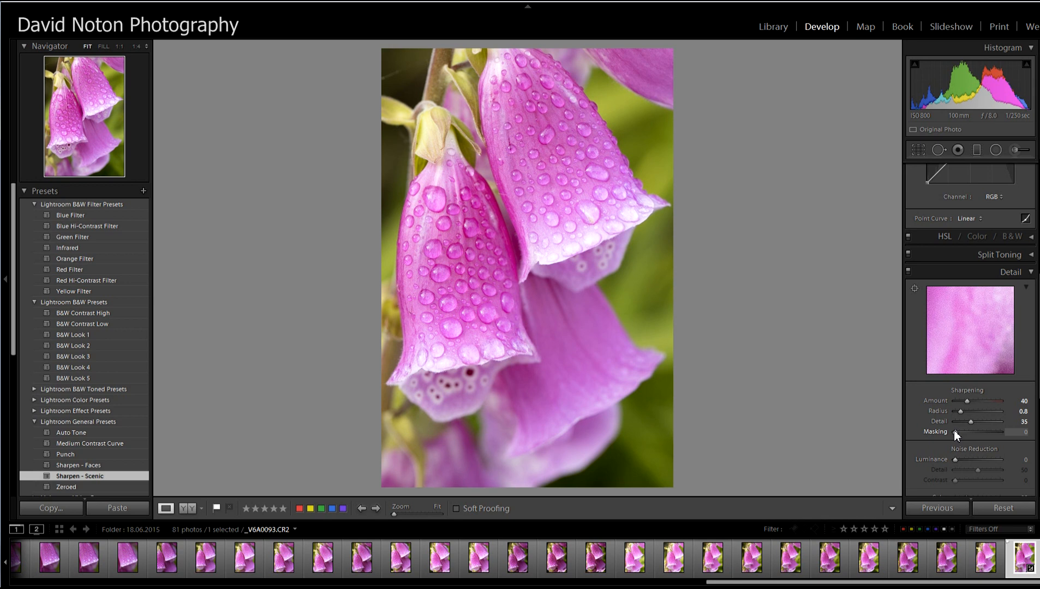
{"action": "key", "text": "alt"}
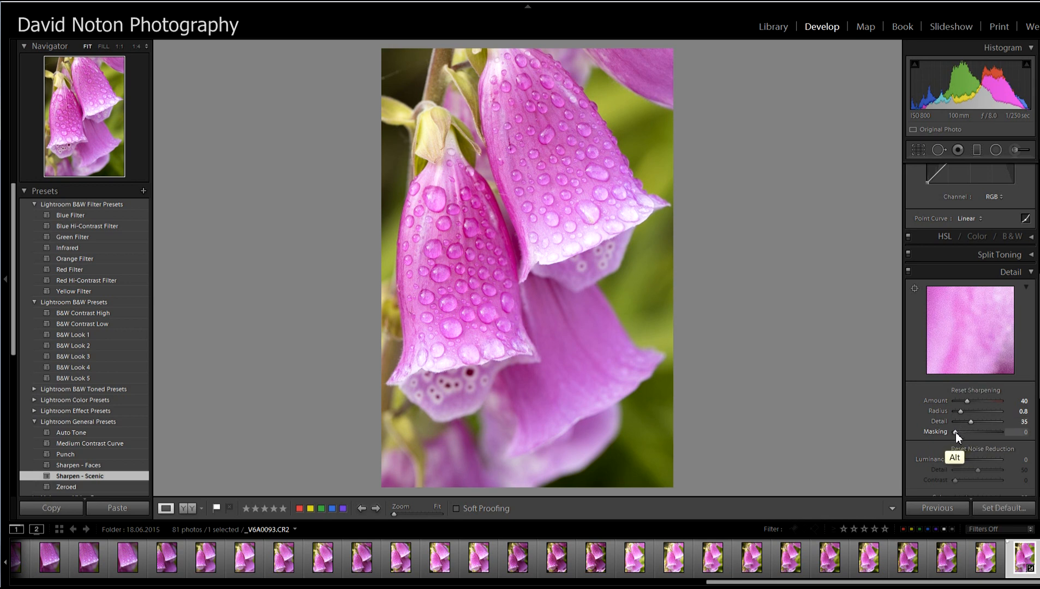
{"action": "left_click_drag", "start_coordinate": [956, 433], "coordinate": [962, 433]}
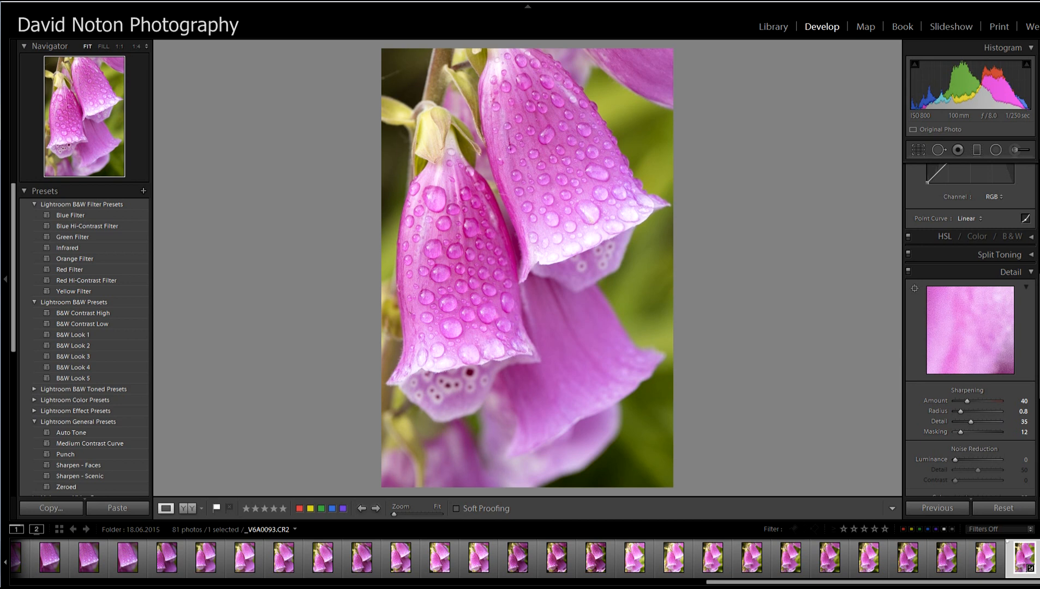
Add a midpoint to the RGB tone curve and lower it very slightly to darken the midtones.
{"action": "scroll", "coordinate": [1008, 334], "scroll_direction": "up", "scroll_amount": 5}
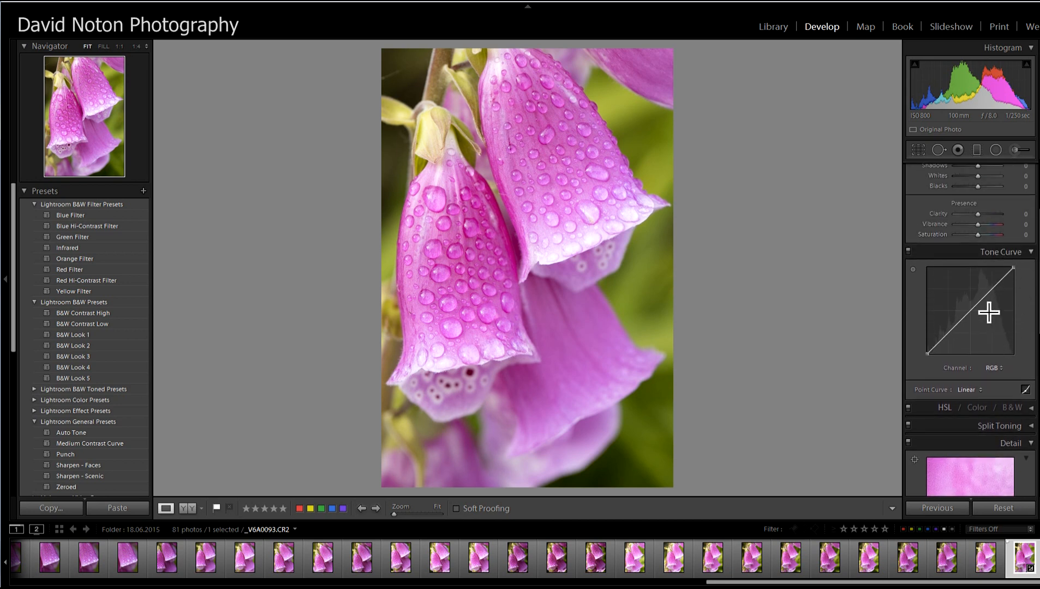
{"action": "left_click_drag", "start_coordinate": [1037, 293], "coordinate": [1037, 278]}
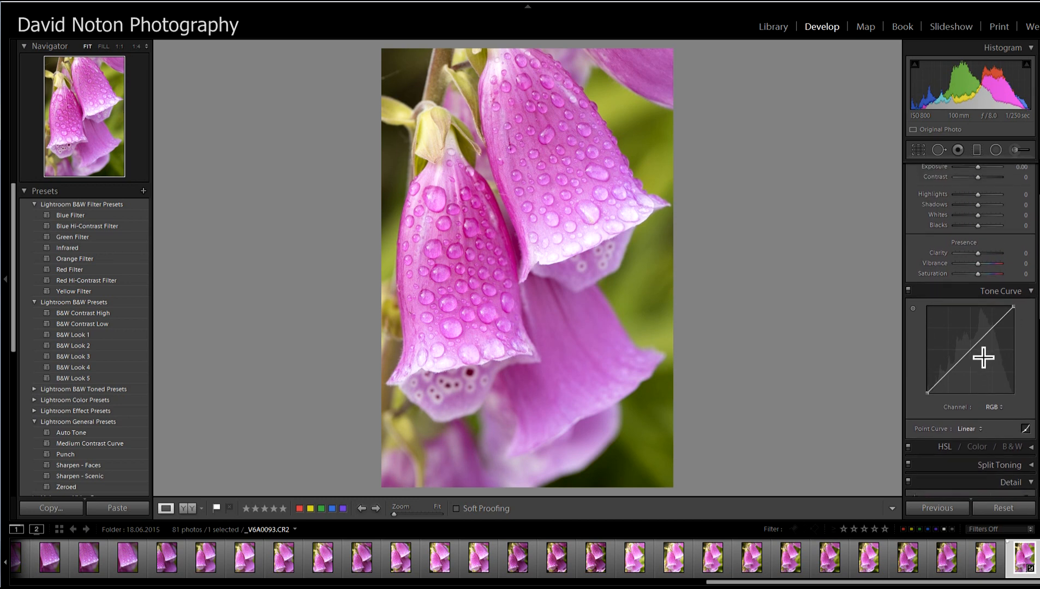
{"action": "left_click_drag", "start_coordinate": [971, 349], "coordinate": [971, 351]}
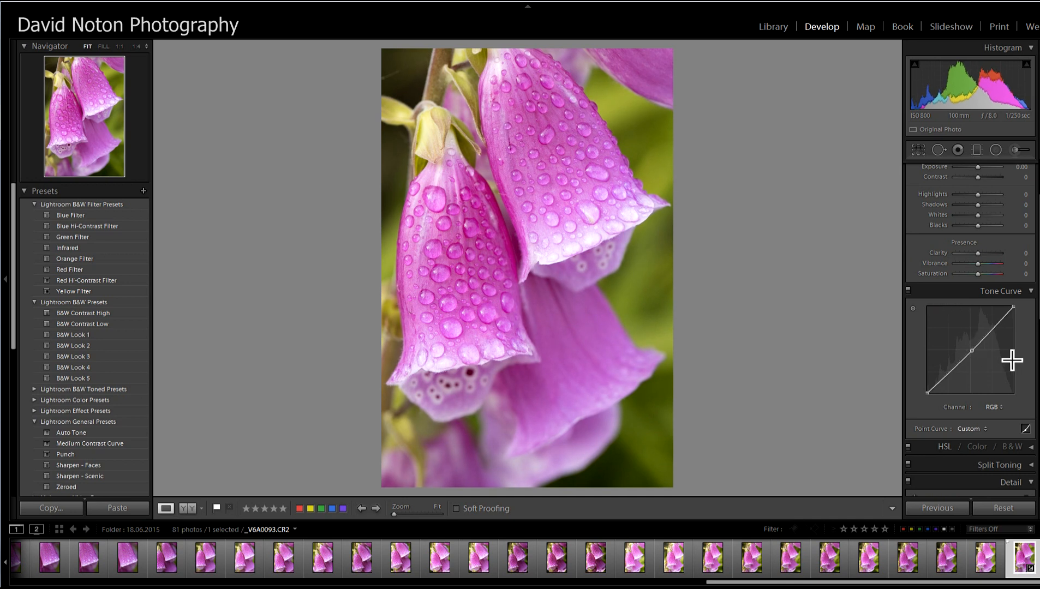
Set the photo's Vibrance to +5.
{"action": "scroll", "coordinate": [1031, 306], "scroll_direction": "up", "scroll_amount": 2}
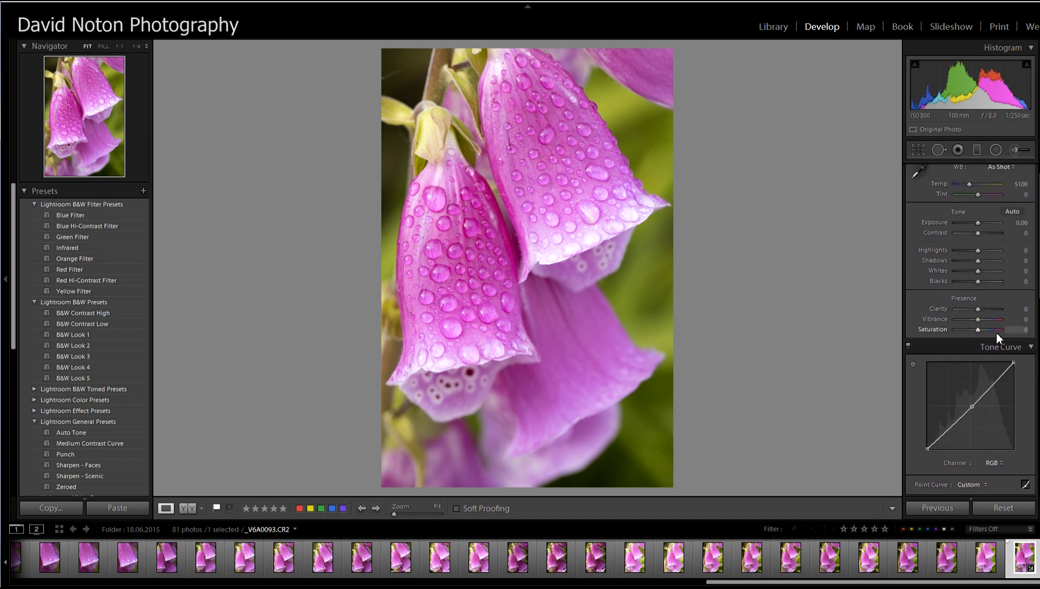
{"action": "left_click_drag", "start_coordinate": [979, 320], "coordinate": [981, 320]}
{"action": "left_click_drag", "start_coordinate": [979, 320], "coordinate": [980, 321]}
{"action": "scroll", "coordinate": [1024, 223], "scroll_direction": "down", "scroll_amount": 3}
{"action": "scroll", "coordinate": [1024, 224], "scroll_direction": "up", "scroll_amount": 5}
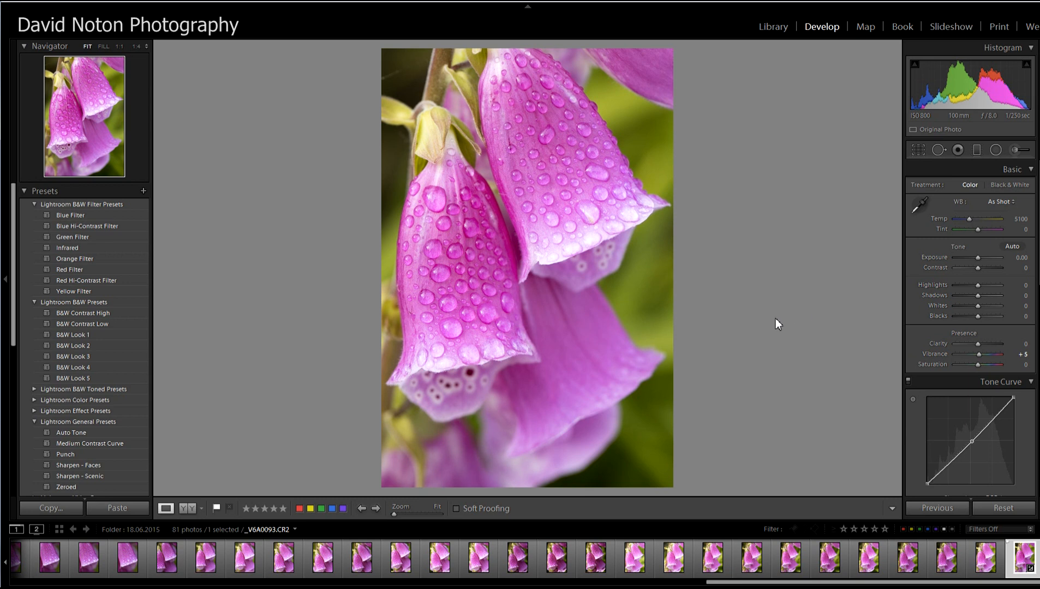
Open the External Editing preferences and set the file format for Photoshop edits to PSD.
{"action": "left_click", "coordinate": [34, 1]}
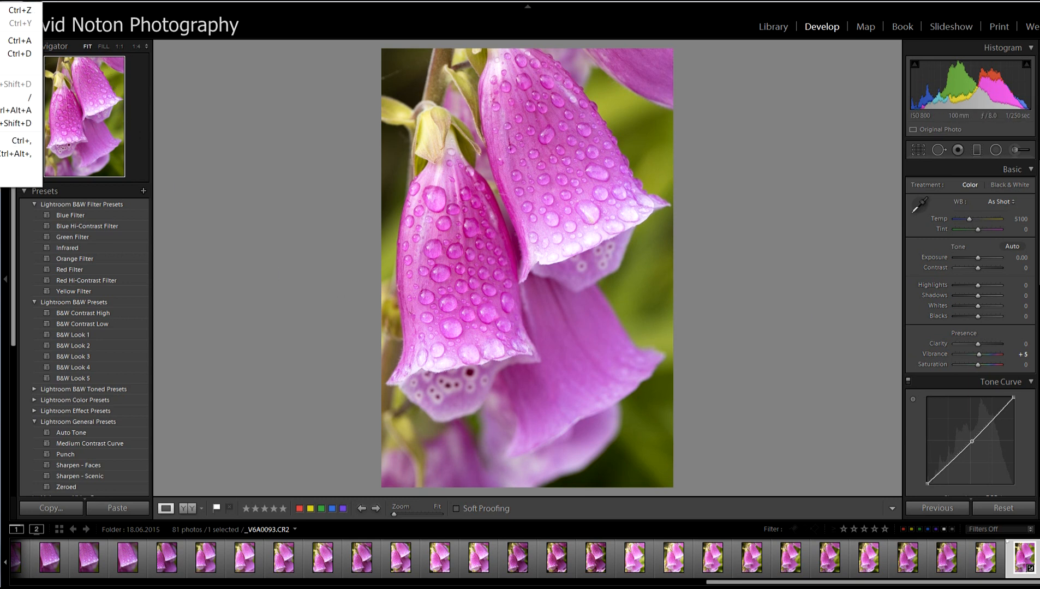
{"action": "left_click", "coordinate": [22, 140]}
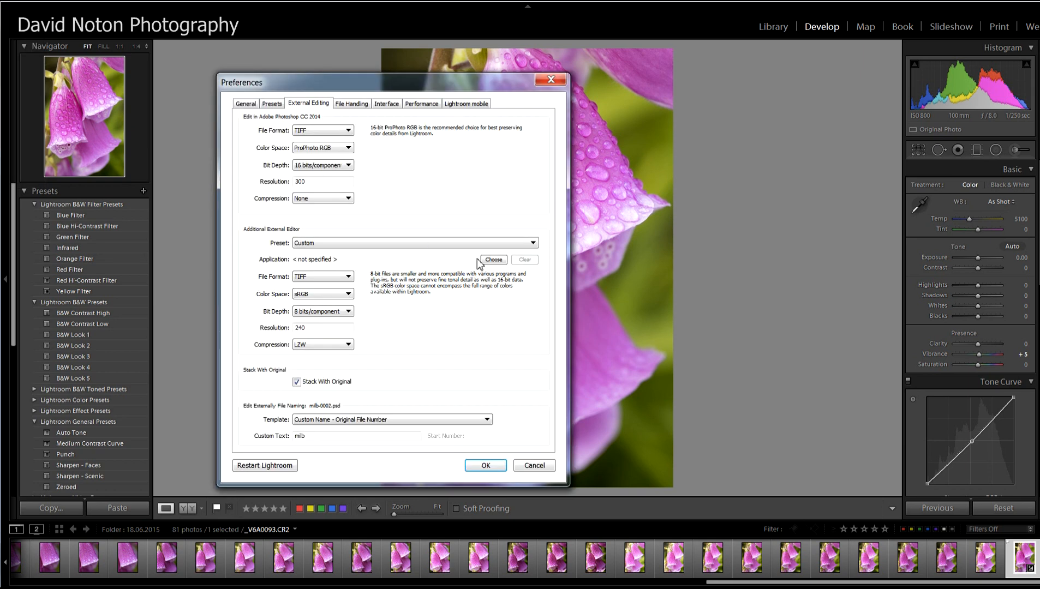
{"action": "left_click", "coordinate": [250, 104]}
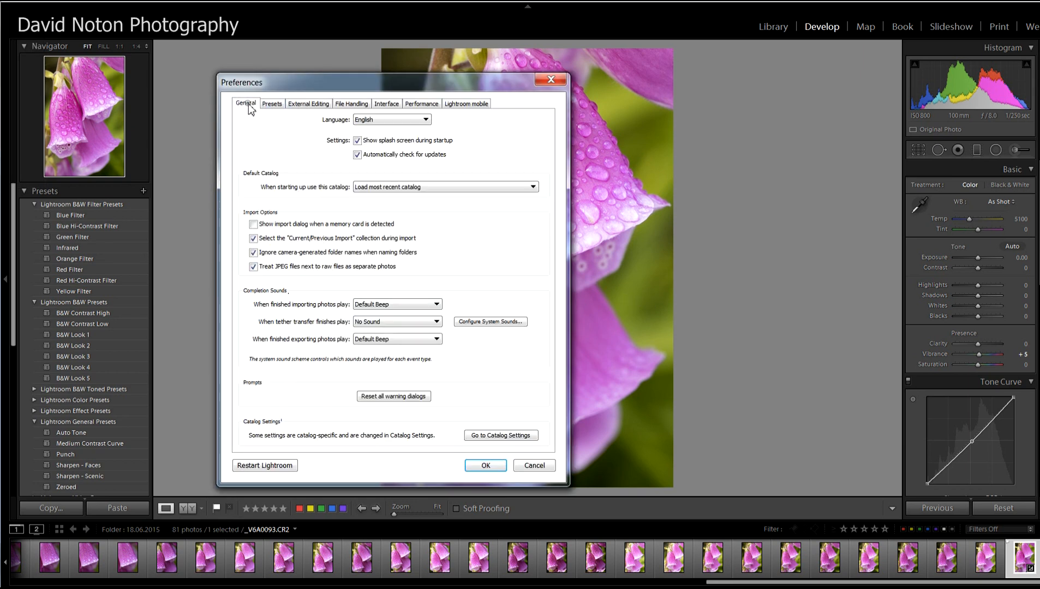
{"action": "left_click", "coordinate": [270, 104]}
{"action": "left_click", "coordinate": [309, 105]}
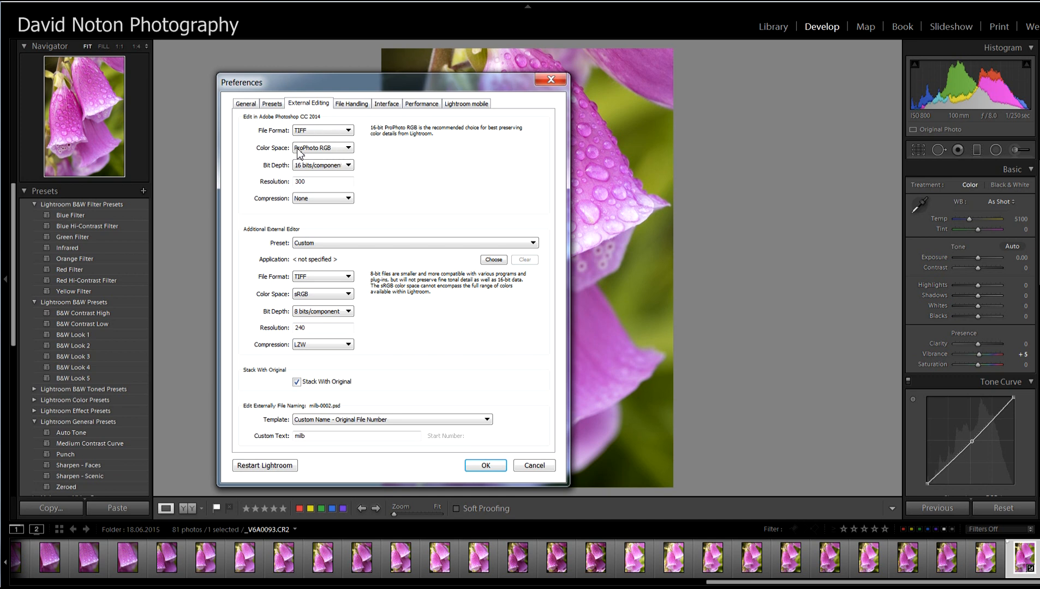
{"action": "left_click", "coordinate": [348, 130]}
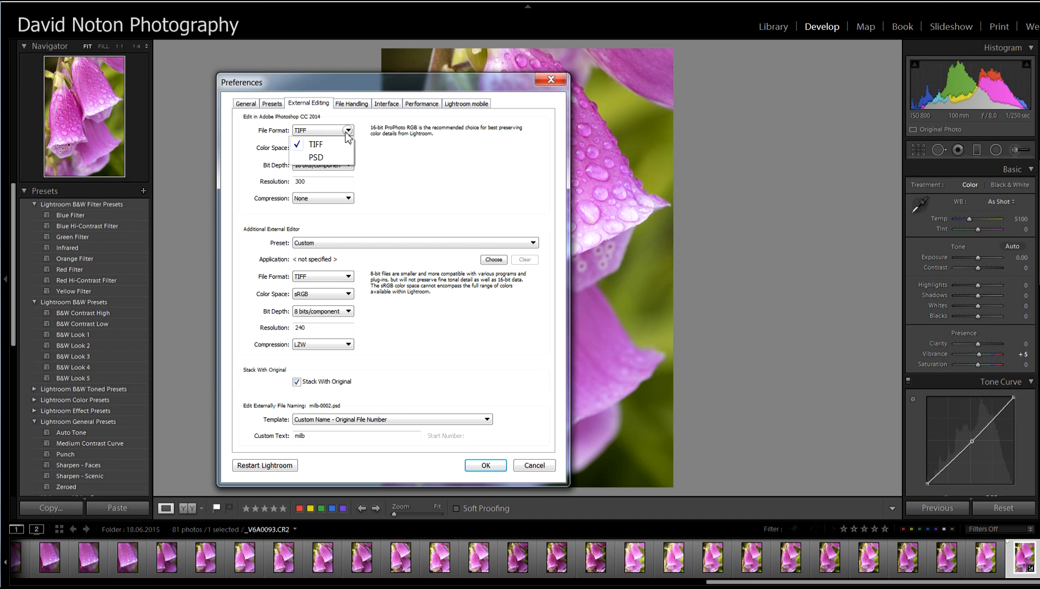
{"action": "left_click", "coordinate": [317, 158]}
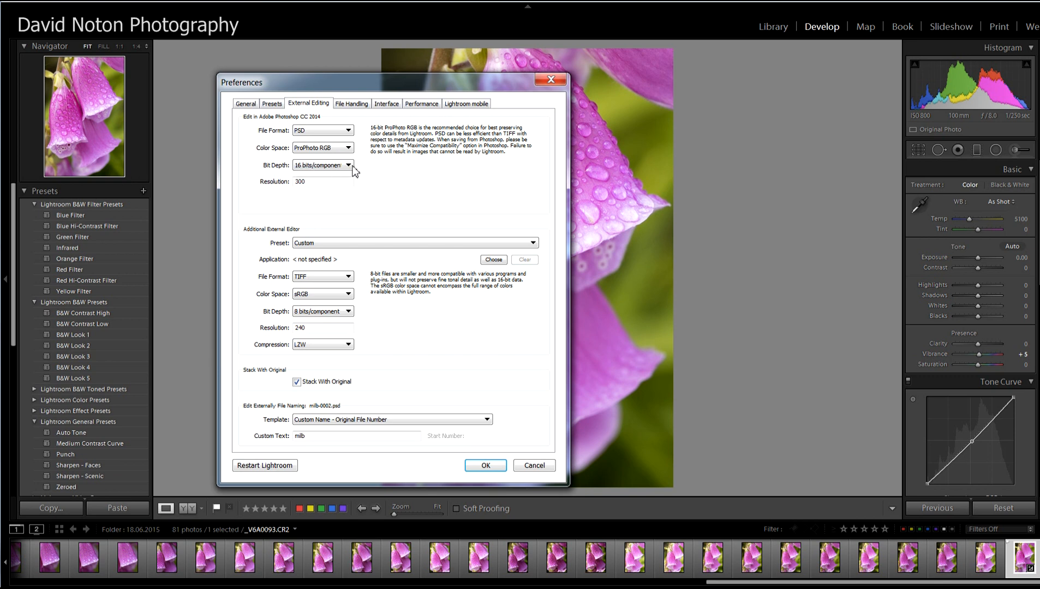
Set the Photoshop edit resolution to 300 and the custom file-naming text to mlb, and accept the preferences.
{"action": "left_click", "coordinate": [310, 184]}
{"action": "left_click", "coordinate": [315, 184]}
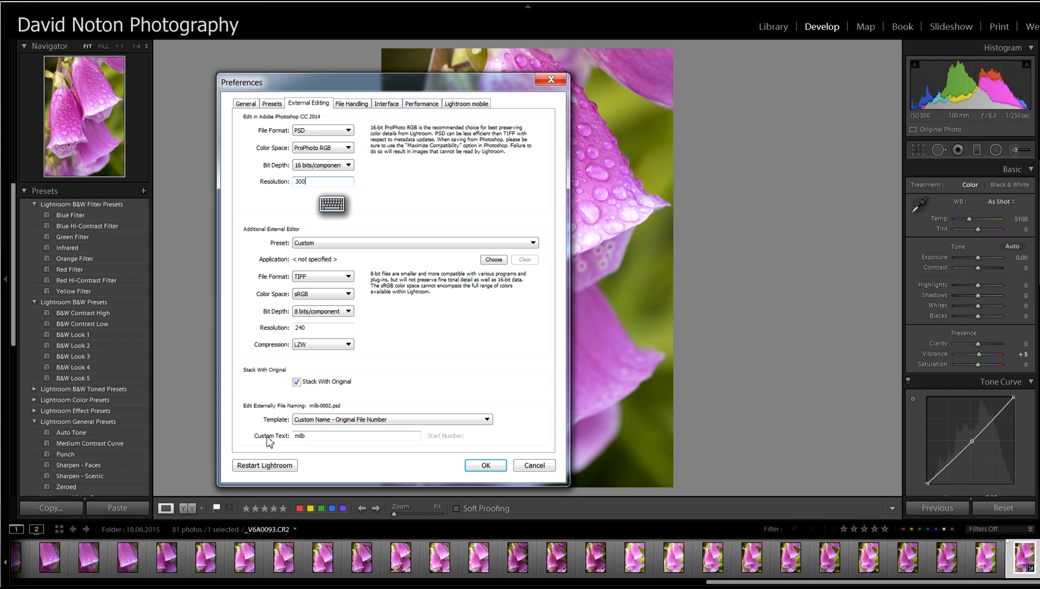
{"action": "double_click", "coordinate": [310, 436]}
{"action": "left_click", "coordinate": [314, 436]}
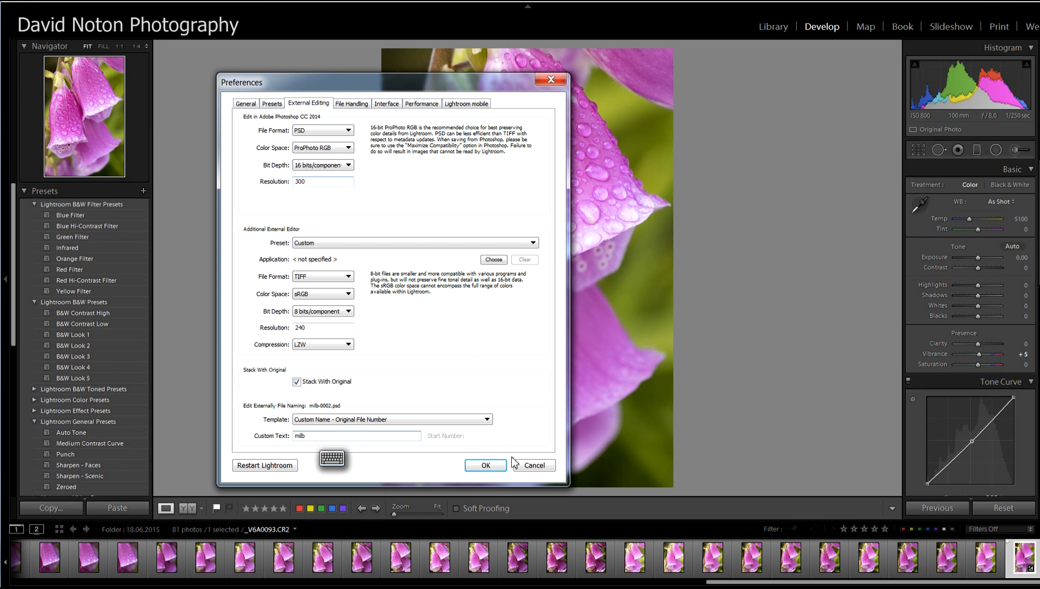
{"action": "left_click", "coordinate": [484, 466]}
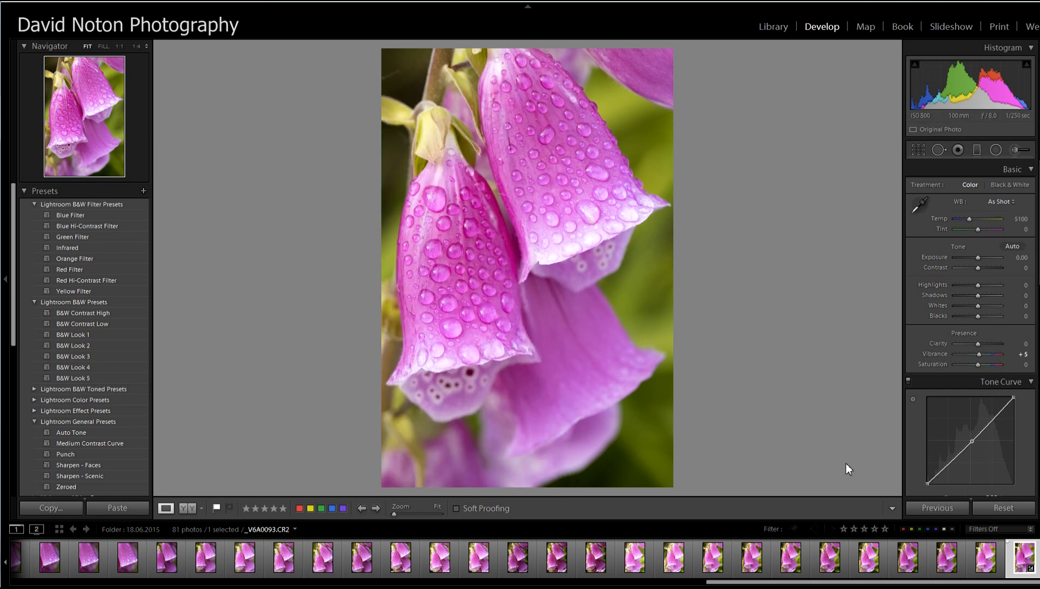
Open the adjusted foxglove raw photo _V6A0093.CR2 for editing in Adobe Photoshop CC 2014.
{"action": "left_click", "coordinate": [98, 3]}
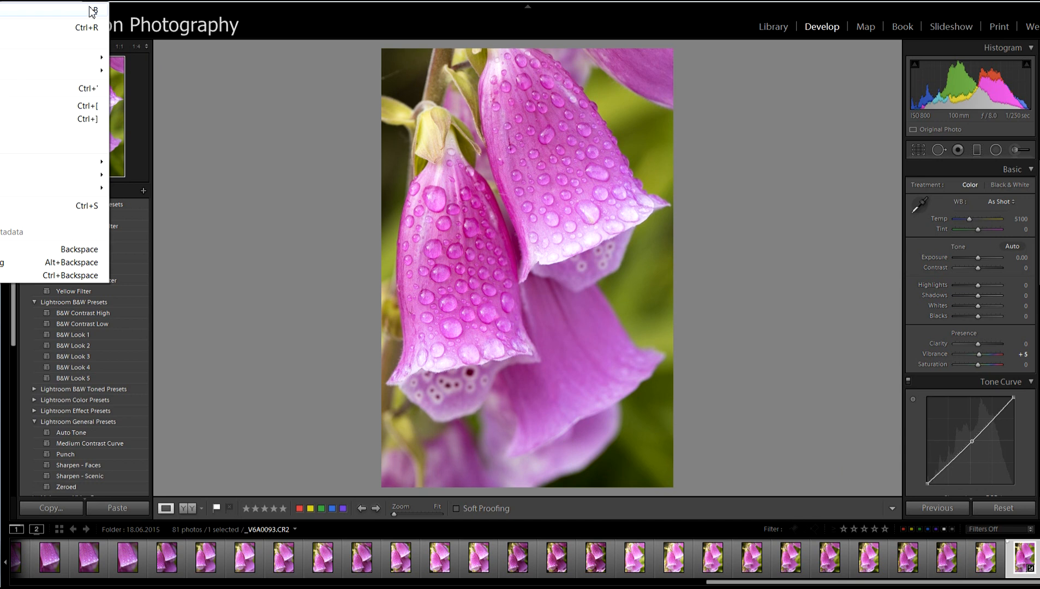
{"action": "mouse_move", "coordinate": [87, 57]}
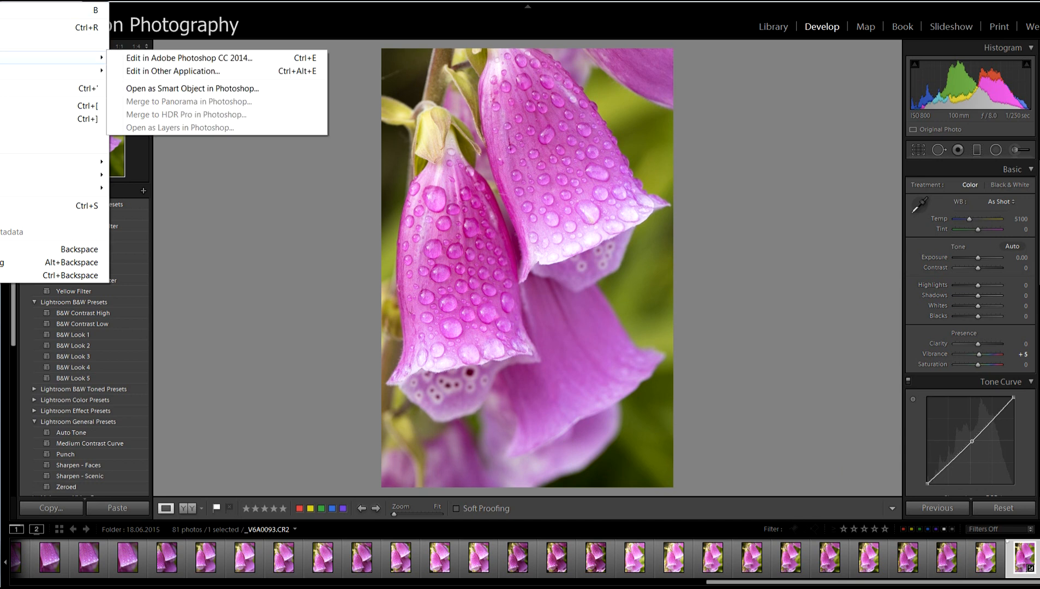
{"action": "left_click", "coordinate": [196, 58]}
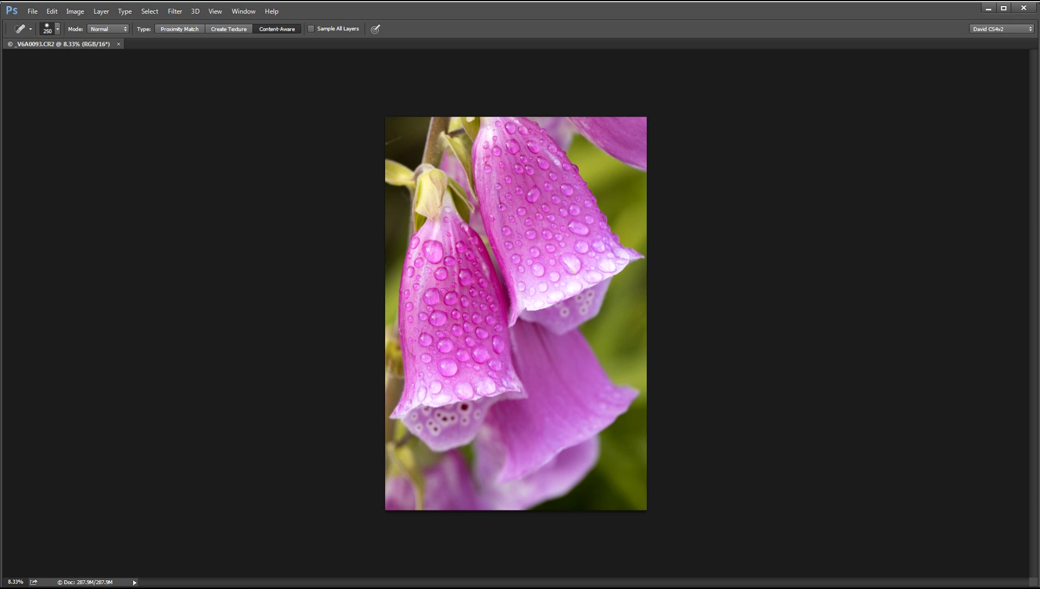
Inspect the photo at 33.3% from the lower flowers up to the stem for blemishes, and bring up the tools palette.
{"action": "key", "text": "ctrl+plus"}
{"action": "key", "text": "ctrl+plus"}
{"action": "key", "text": "ctrl+plus"}
{"action": "key", "text": "ctrl+plus"}
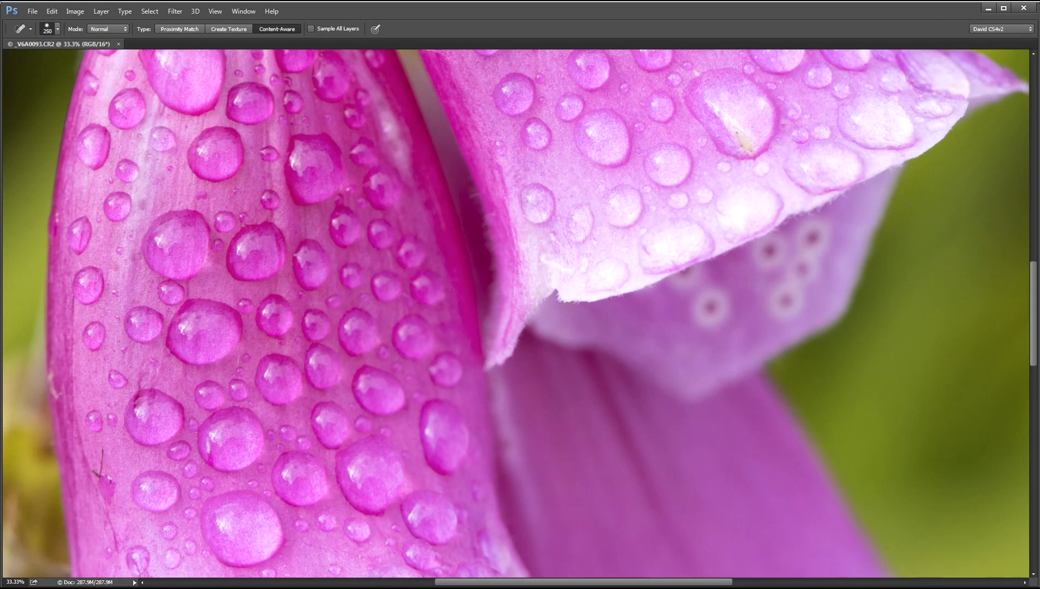
{"action": "left_click_drag", "start_coordinate": [513, 164], "coordinate": [522, 467]}
{"action": "left_click_drag", "start_coordinate": [522, 246], "coordinate": [522, 461]}
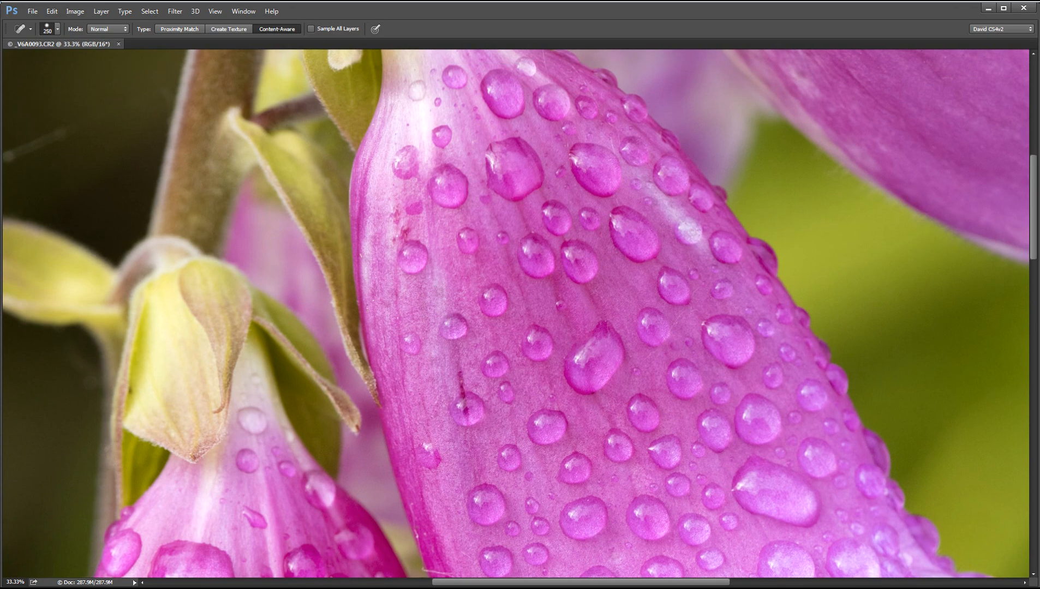
{"action": "left_click_drag", "start_coordinate": [1039, 226], "coordinate": [1039, 257]}
{"action": "left_click_drag", "start_coordinate": [979, 1], "coordinate": [959, 113]}
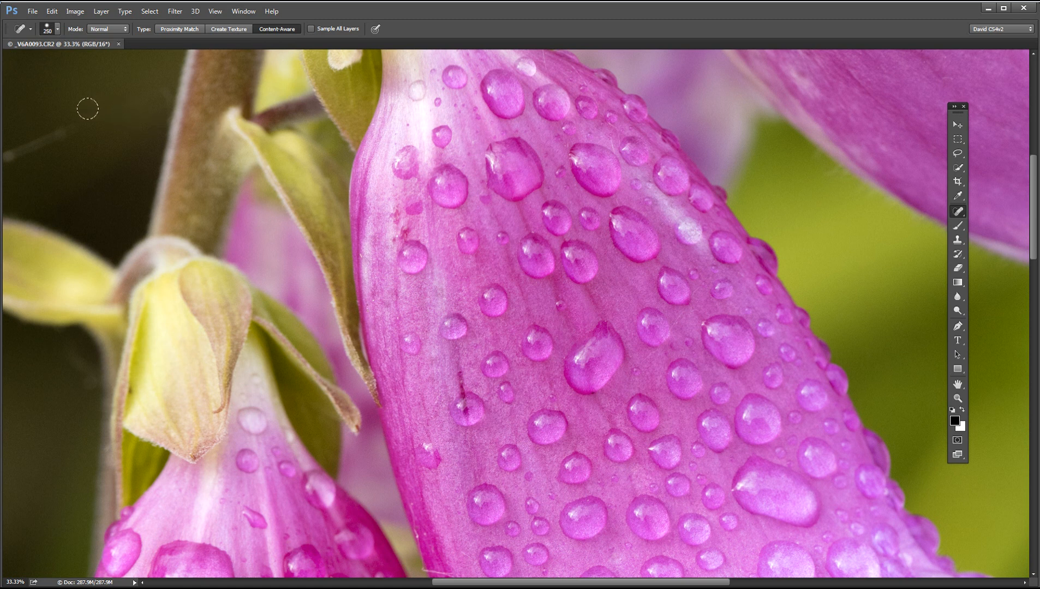
Set the Spot Healing Brush size to 201 px and raise its hardness slightly above 50%.
{"action": "key", "text": "bracketright"}
{"action": "key", "text": "bracketright"}
{"action": "right_click", "coordinate": [92, 108]}
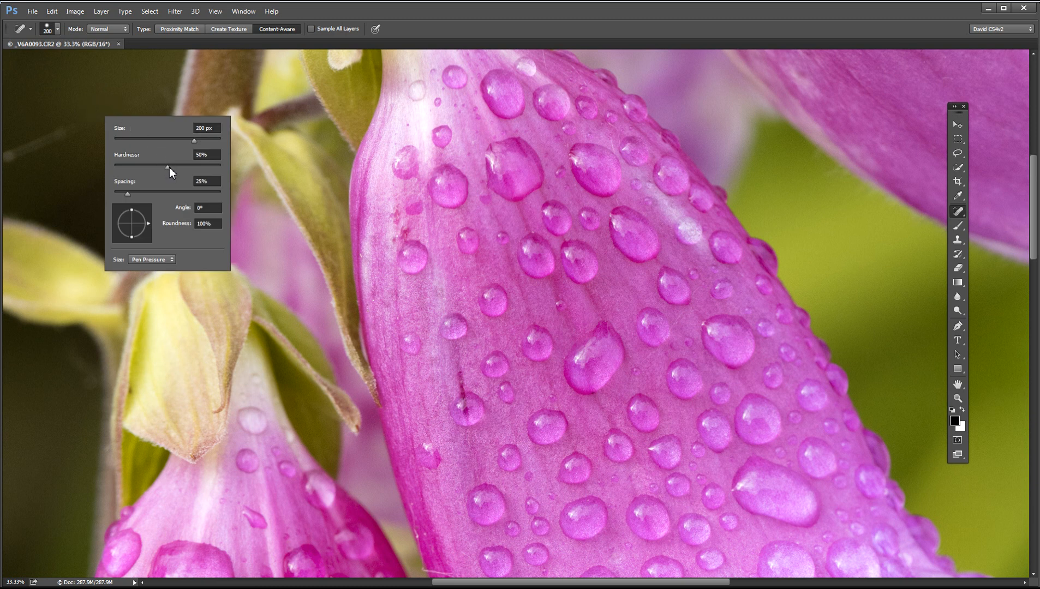
{"action": "left_click_drag", "start_coordinate": [168, 168], "coordinate": [166, 169]}
{"action": "key", "text": "Up"}
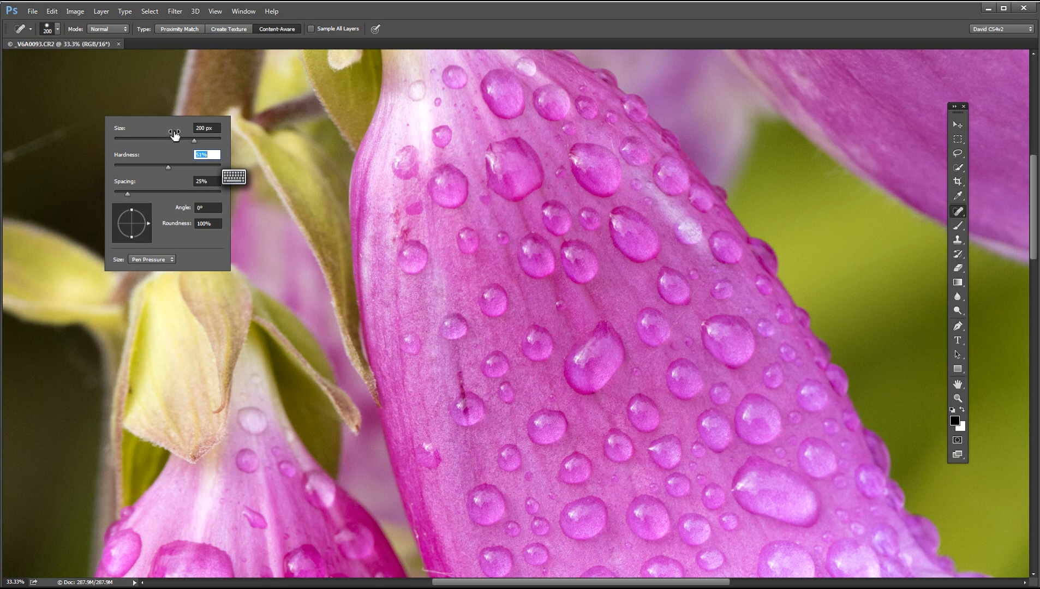
{"action": "left_click_drag", "start_coordinate": [165, 131], "coordinate": [169, 129]}
{"action": "key", "text": "Return"}
Heal the faint strand and small spots in the dark background beside the stem, reducing the brush to 100 px for the last spot.
{"action": "left_click_drag", "start_coordinate": [73, 125], "coordinate": [5, 149]}
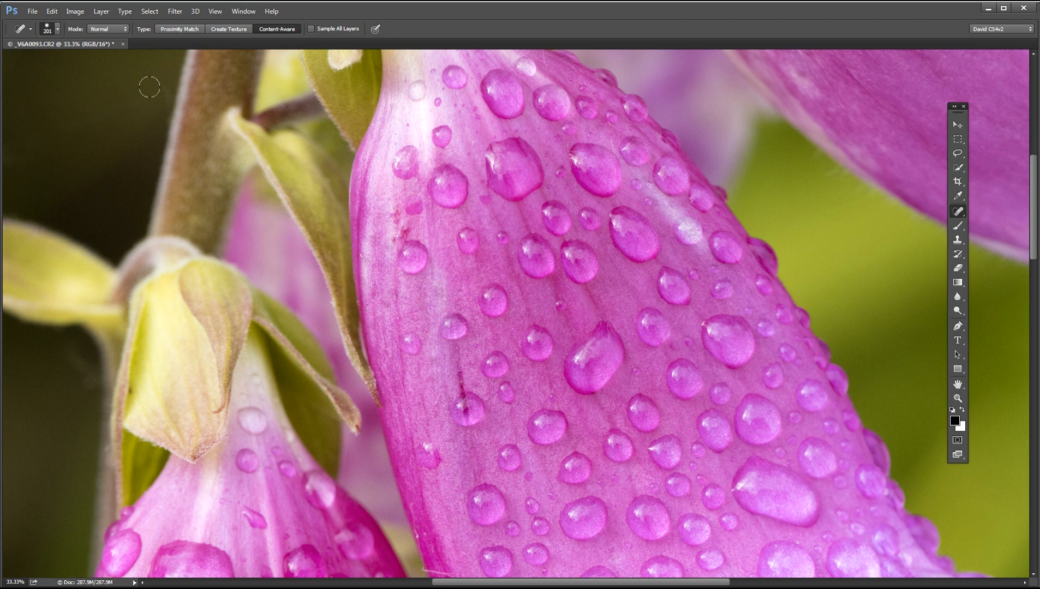
{"action": "left_click_drag", "start_coordinate": [153, 86], "coordinate": [157, 93]}
{"action": "left_click_drag", "start_coordinate": [154, 88], "coordinate": [157, 98]}
{"action": "key", "text": "bracketleft"}
{"action": "key", "text": "bracketleft"}
{"action": "key", "text": "bracketleft"}
{"action": "key", "text": "bracketleft"}
{"action": "left_click", "coordinate": [163, 94]}
Check the whole retouched photo at 8.33% and save it.
{"action": "key", "text": "ctrl+minus"}
{"action": "key", "text": "ctrl+minus"}
{"action": "key", "text": "ctrl+minus"}
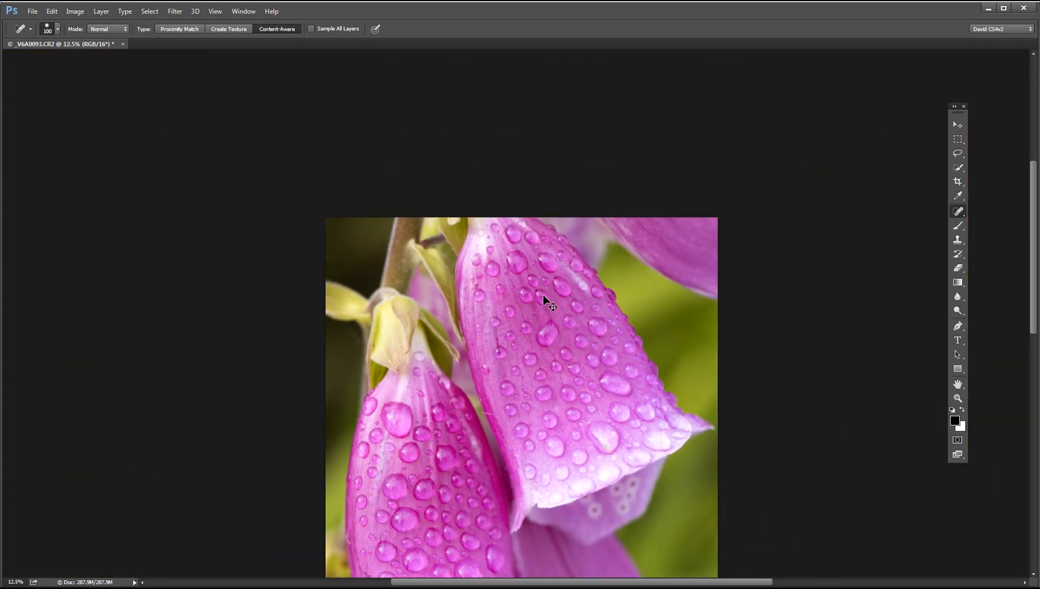
{"action": "key", "text": "ctrl+minus"}
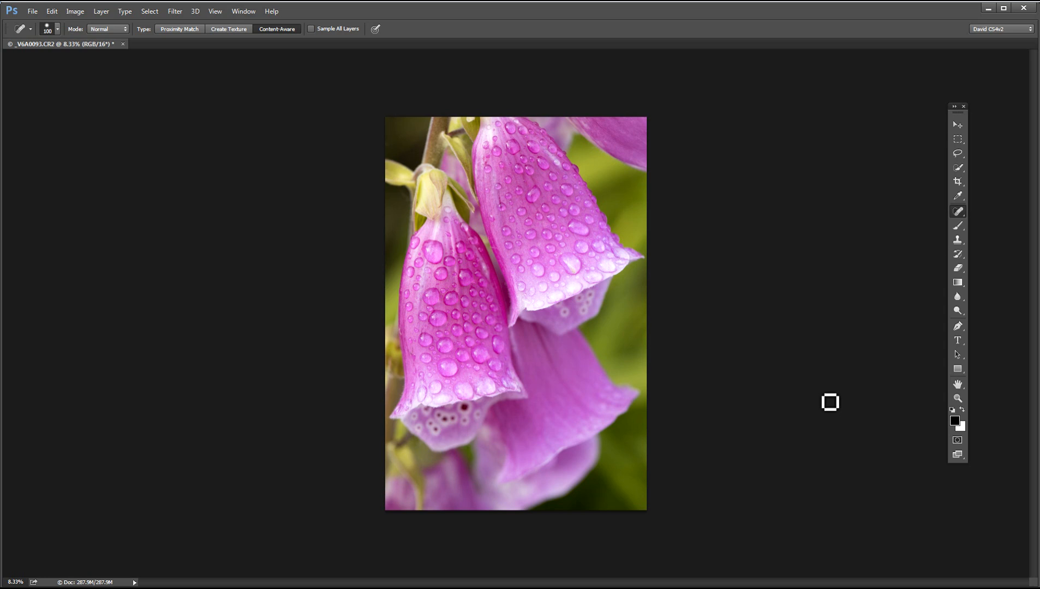
{"action": "left_click", "coordinate": [32, 12]}
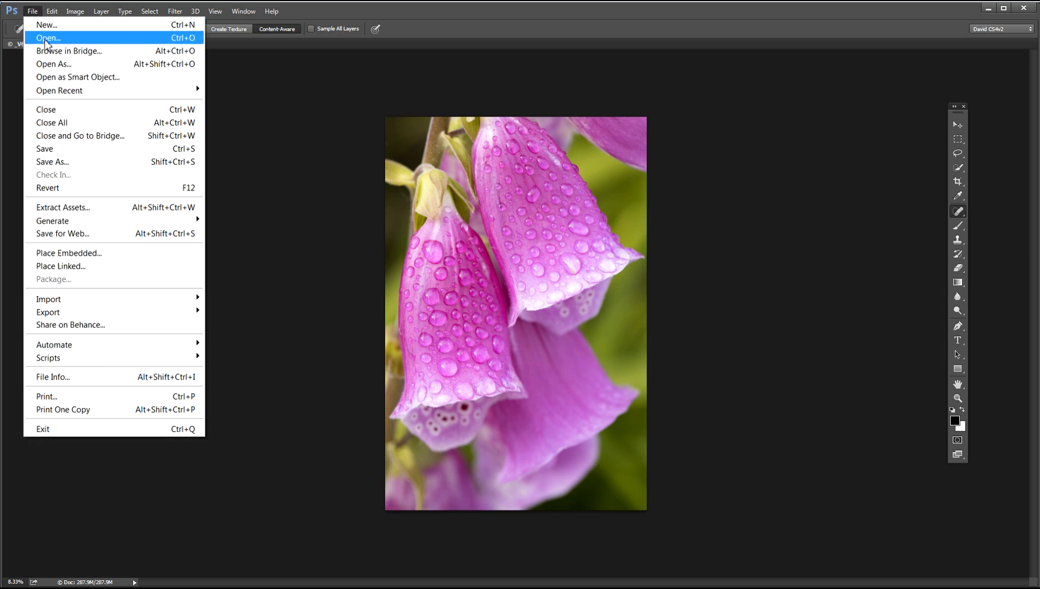
{"action": "left_click", "coordinate": [45, 149]}
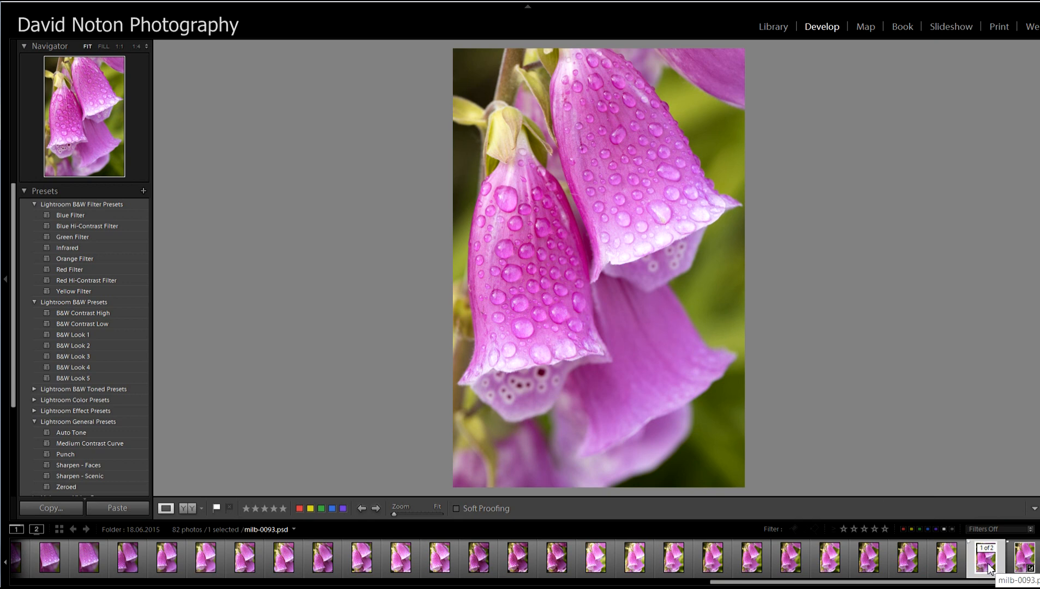
Switch to Lightroom, compare the raw original with milb-0093.psd, and open the export settings for the PSD from the Library.
{"action": "left_click", "coordinate": [1026, 562]}
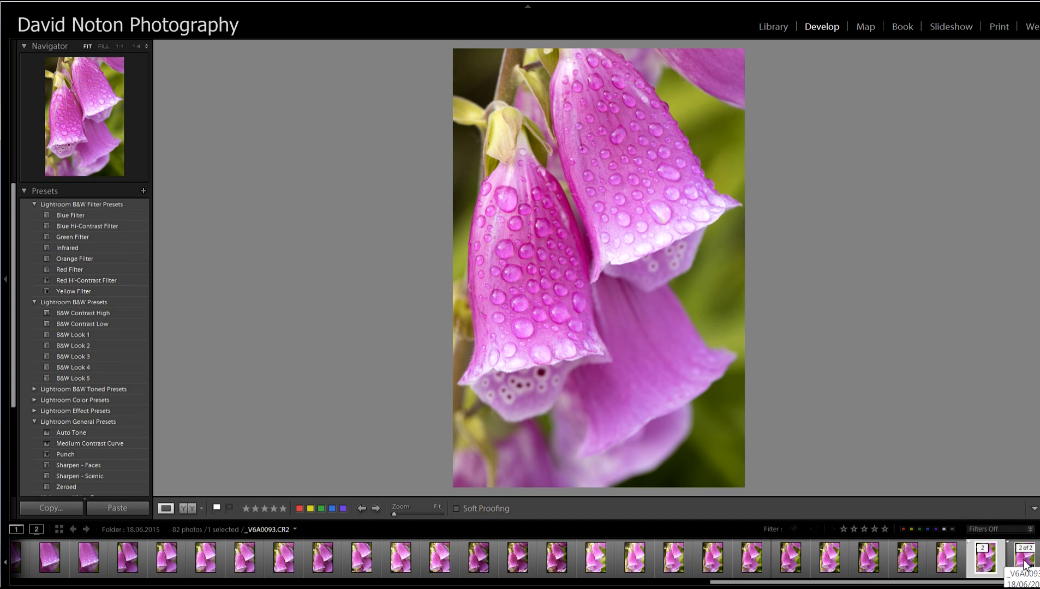
{"action": "left_click", "coordinate": [987, 564]}
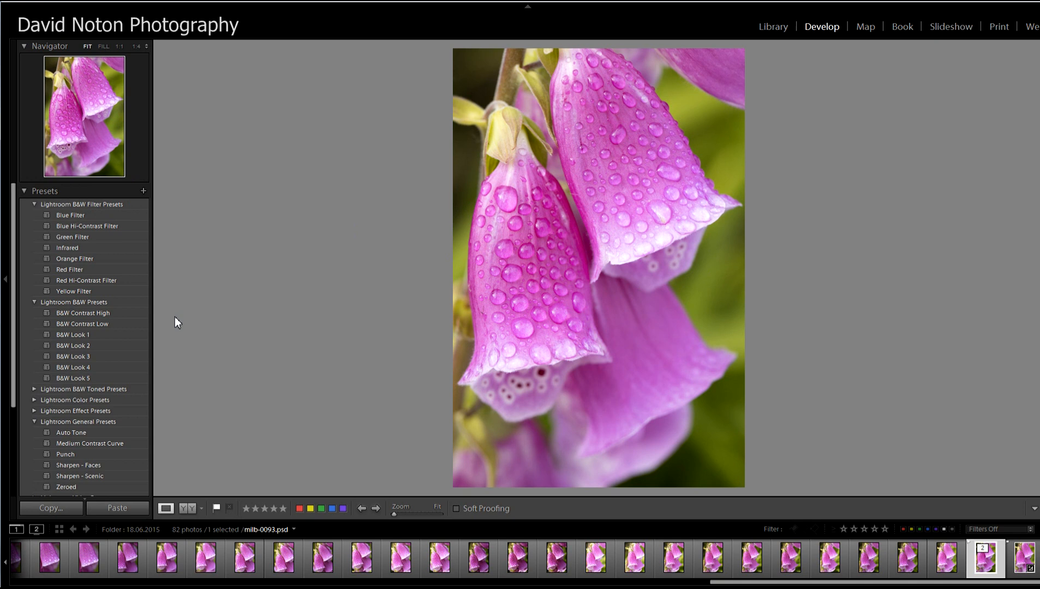
{"action": "left_click", "coordinate": [777, 29]}
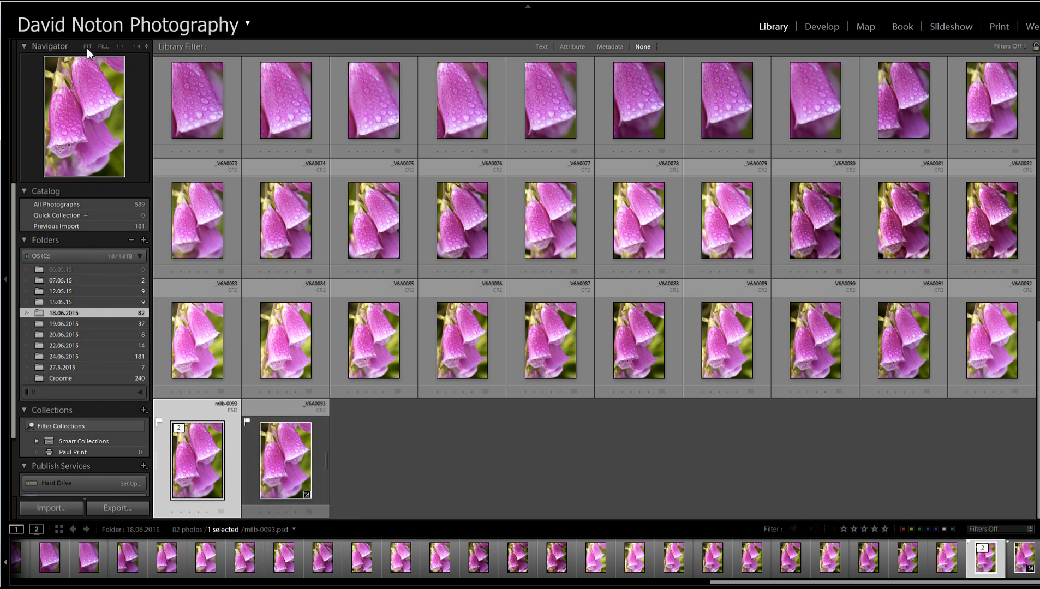
{"action": "left_click", "coordinate": [117, 509]}
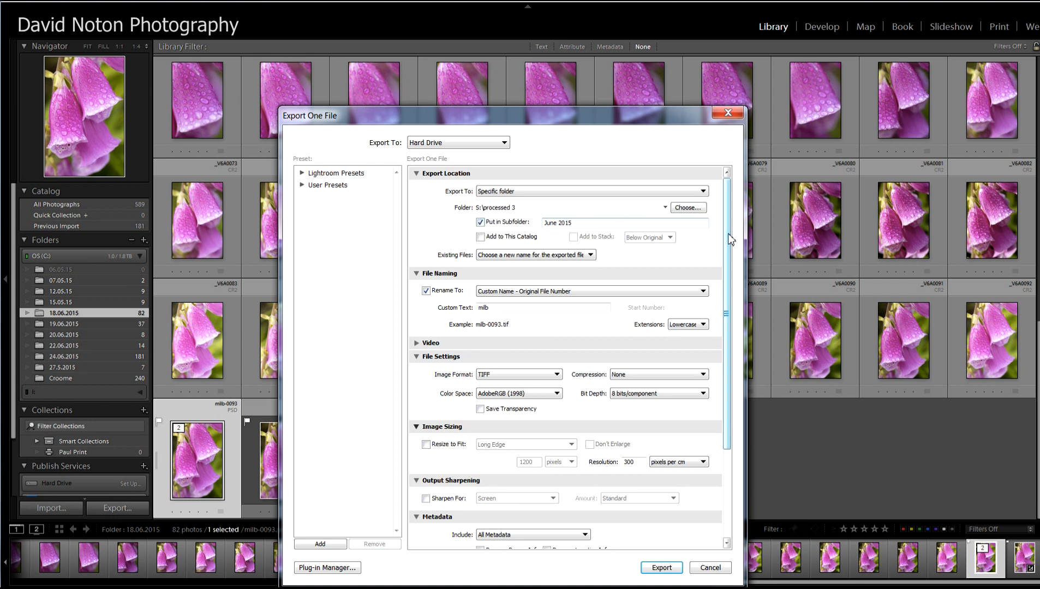
Disable renaming and export the PSD as an uncompressed 8-bit AdobeRGB (1998) TIFF to the June 2015 subfolder.
{"action": "left_click_drag", "start_coordinate": [727, 239], "coordinate": [726, 256]}
{"action": "left_click", "coordinate": [426, 268]}
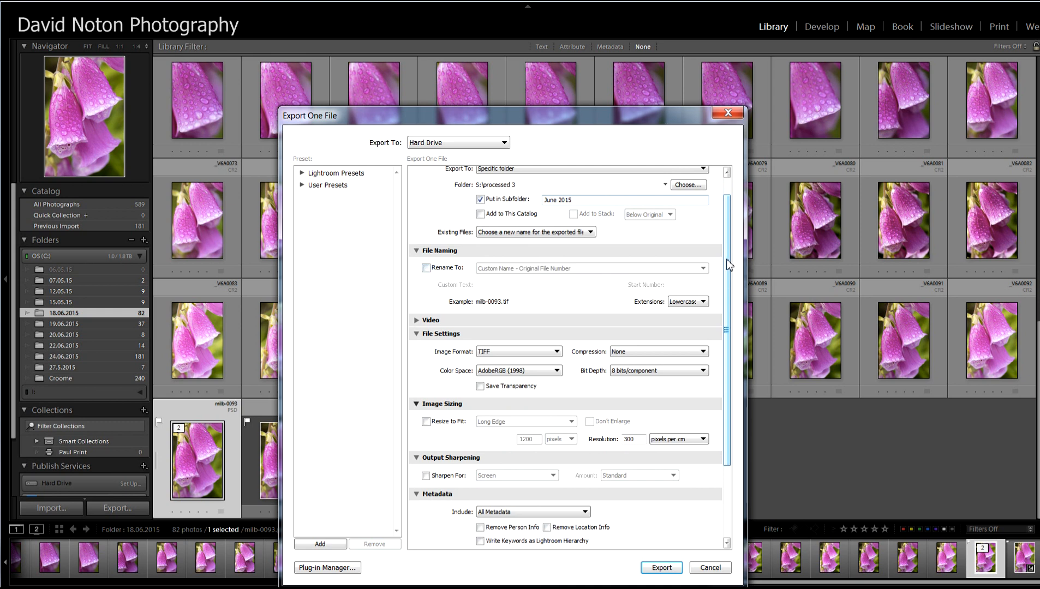
{"action": "scroll", "coordinate": [653, 313], "scroll_direction": "down", "scroll_amount": 2}
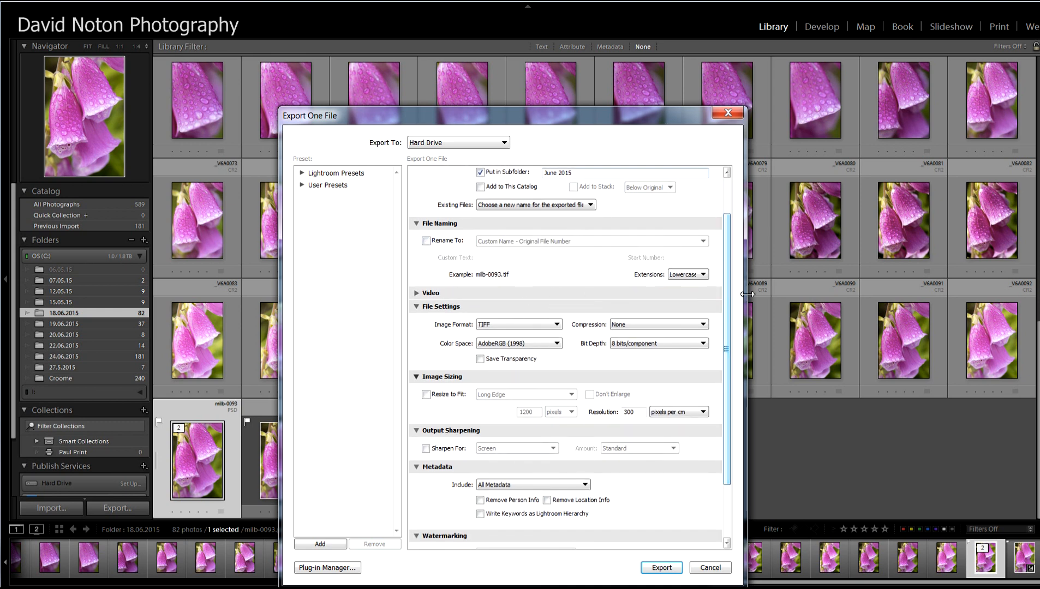
{"action": "scroll", "coordinate": [729, 304], "scroll_direction": "down", "scroll_amount": 2}
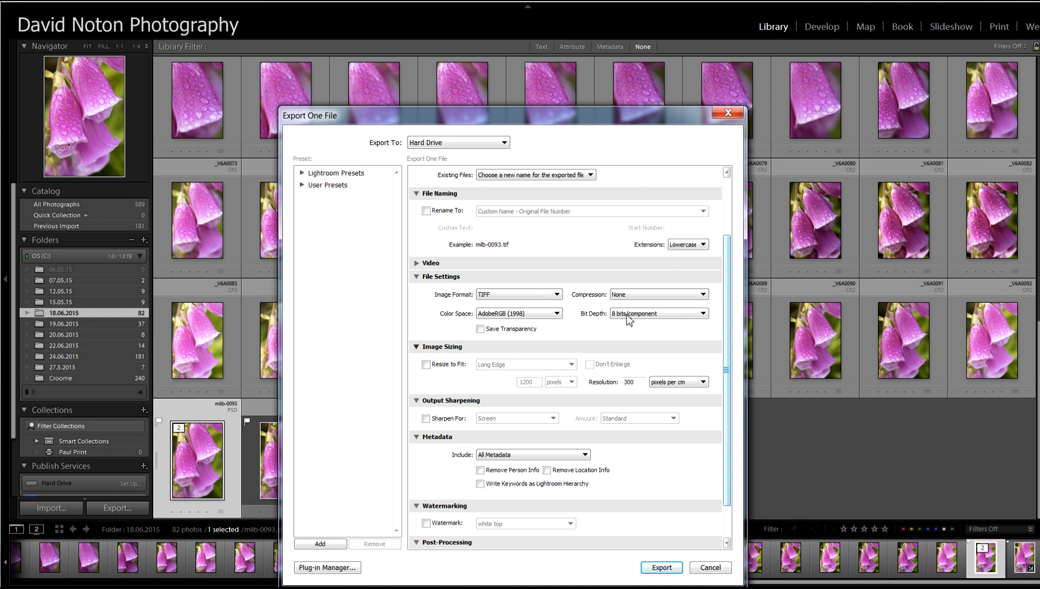
{"action": "scroll", "coordinate": [728, 322], "scroll_direction": "down", "scroll_amount": 3}
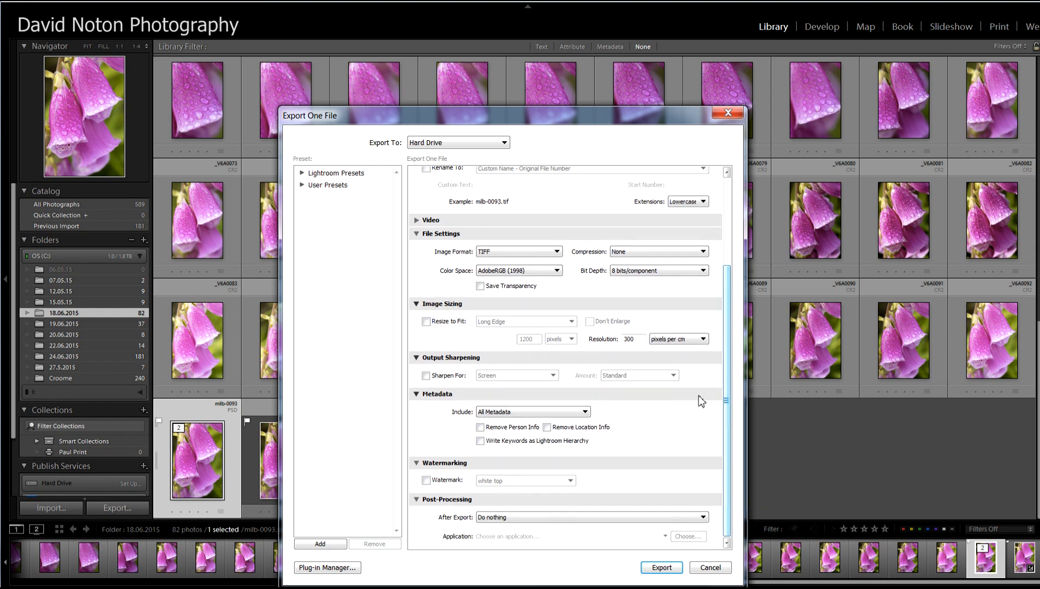
{"action": "left_click_drag", "start_coordinate": [727, 393], "coordinate": [726, 402]}
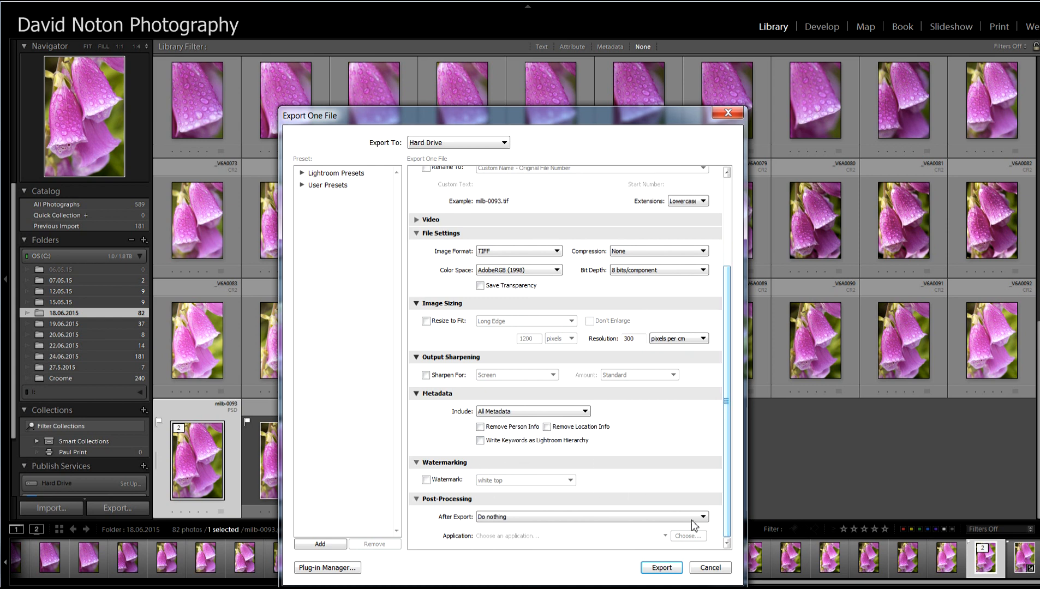
{"action": "left_click", "coordinate": [662, 568]}
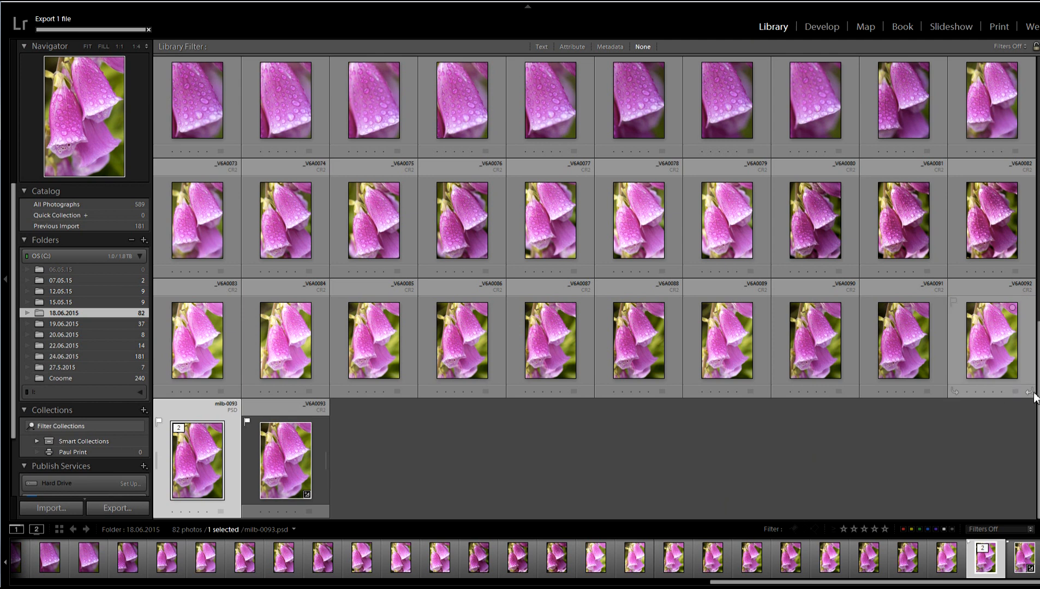
Look through the thumbnails of the 18.06.2015 folder to compare the flagged photos with the unflagged ones.
{"action": "mouse_move", "coordinate": [1038, 399]}
{"action": "left_mouse_down"}
{"action": "mouse_move", "coordinate": [1039, 378]}
{"action": "mouse_move", "coordinate": [1038, 404]}
{"action": "left_mouse_up"}
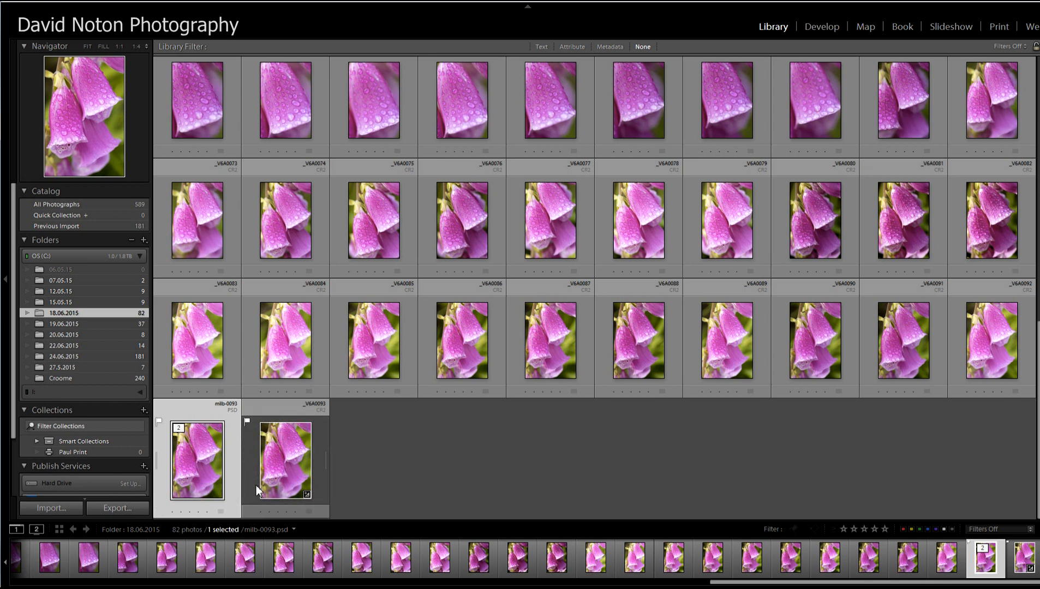
{"action": "left_click_drag", "start_coordinate": [1039, 366], "coordinate": [1038, 182]}
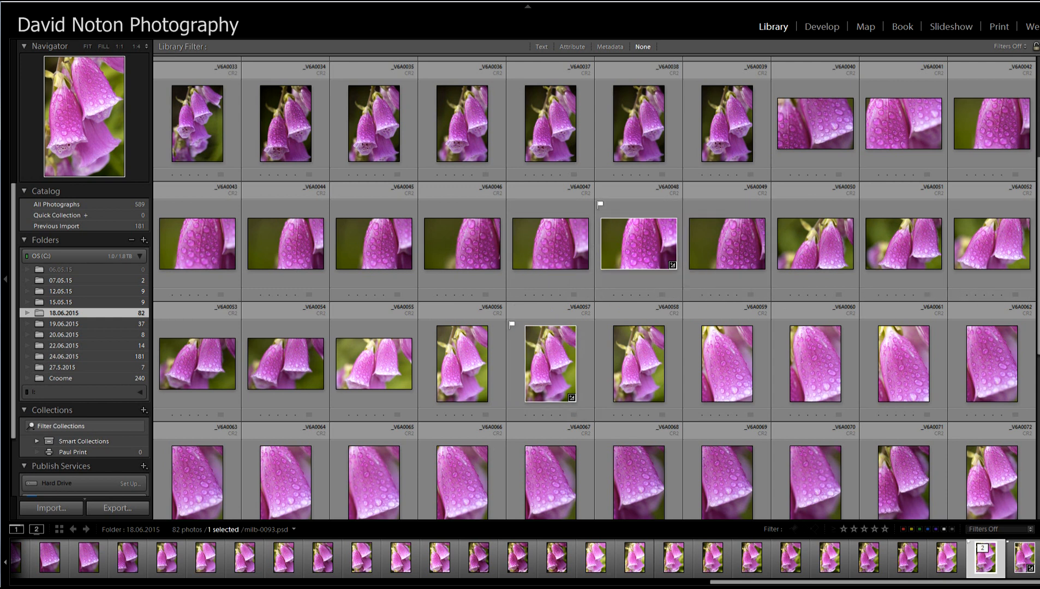
{"action": "mouse_move", "coordinate": [1038, 279]}
{"action": "scroll", "coordinate": [971, 319], "scroll_direction": "down", "scroll_amount": 4}
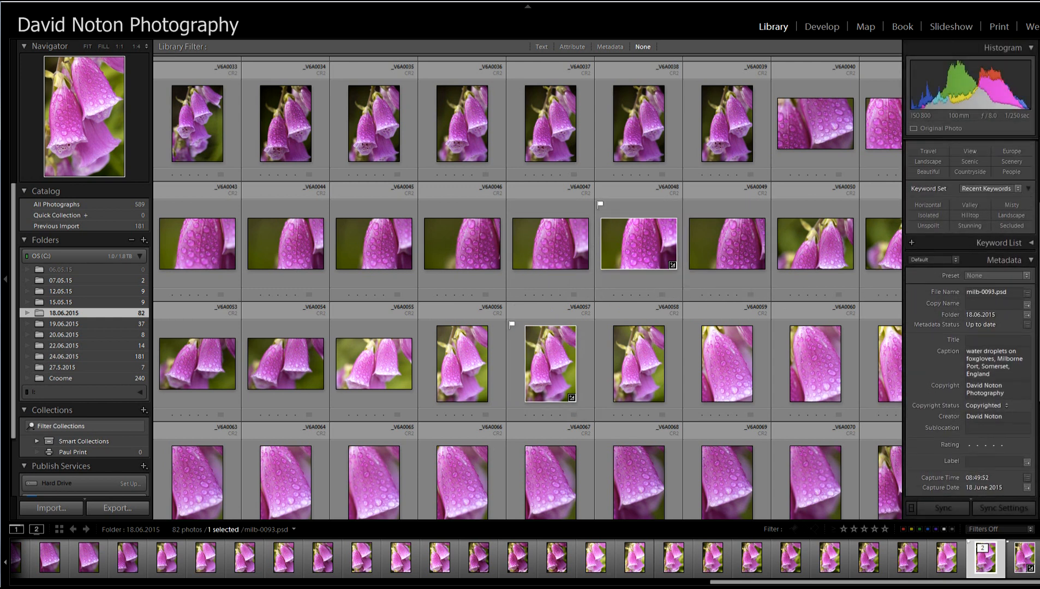
{"action": "scroll", "coordinate": [971, 319], "scroll_direction": "up", "scroll_amount": 3}
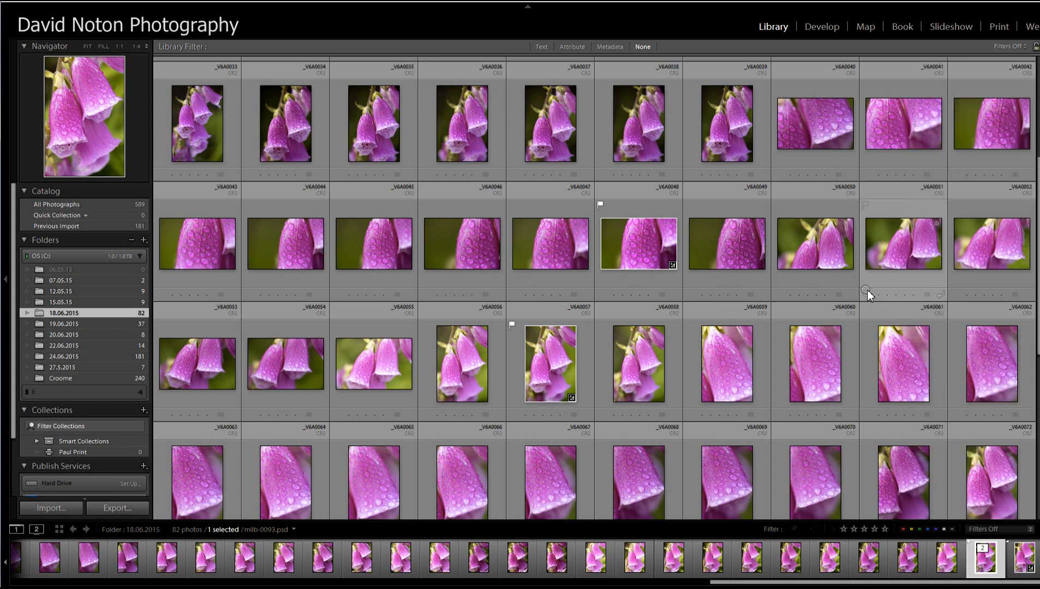
{"action": "left_click", "coordinate": [867, 291]}
{"action": "mouse_move", "coordinate": [1039, 298]}
{"action": "left_mouse_down"}
{"action": "mouse_move", "coordinate": [1039, 340]}
{"action": "mouse_move", "coordinate": [1039, 300]}
{"action": "left_mouse_up"}
{"action": "left_click", "coordinate": [880, 306]}
{"action": "scroll", "coordinate": [912, 296], "scroll_direction": "down", "scroll_amount": 5}
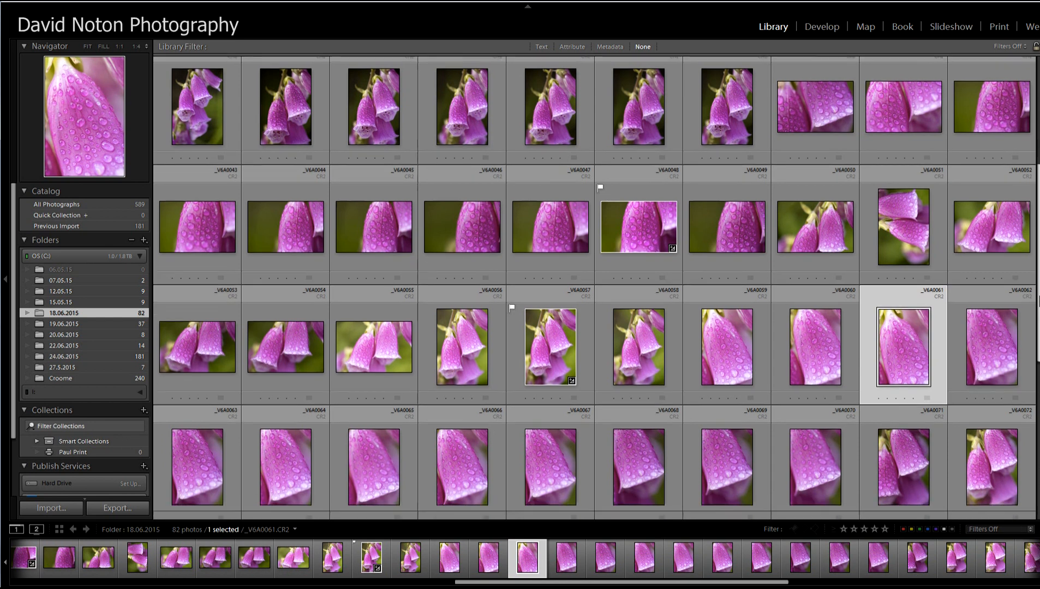
{"action": "scroll", "coordinate": [900, 327], "scroll_direction": "down", "scroll_amount": 2}
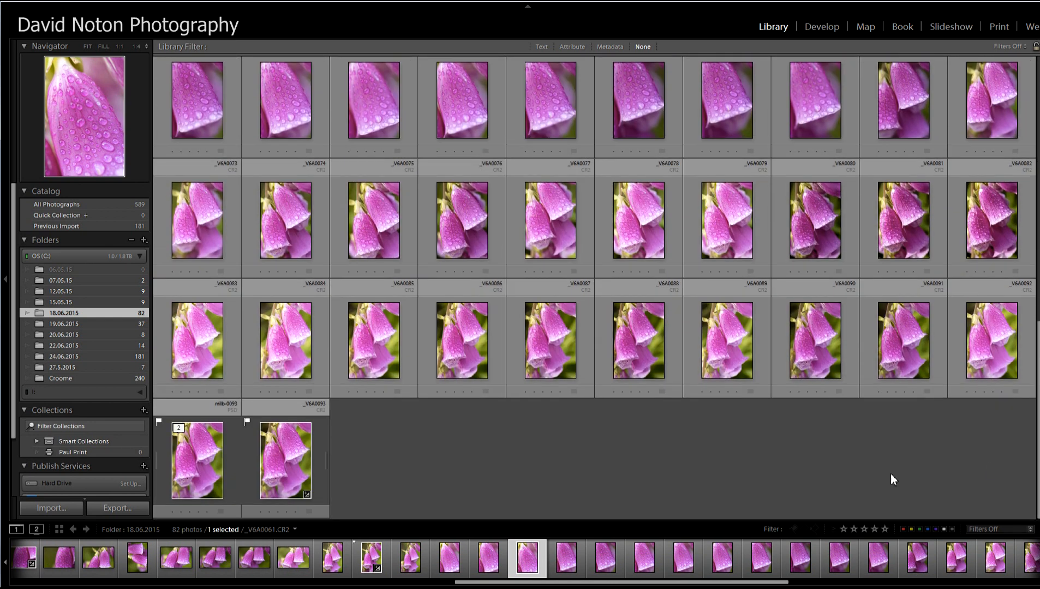
Select the flagged photos, invert the selection, and delete the unflagged photos from disk.
{"action": "left_click", "coordinate": [34, 3]}
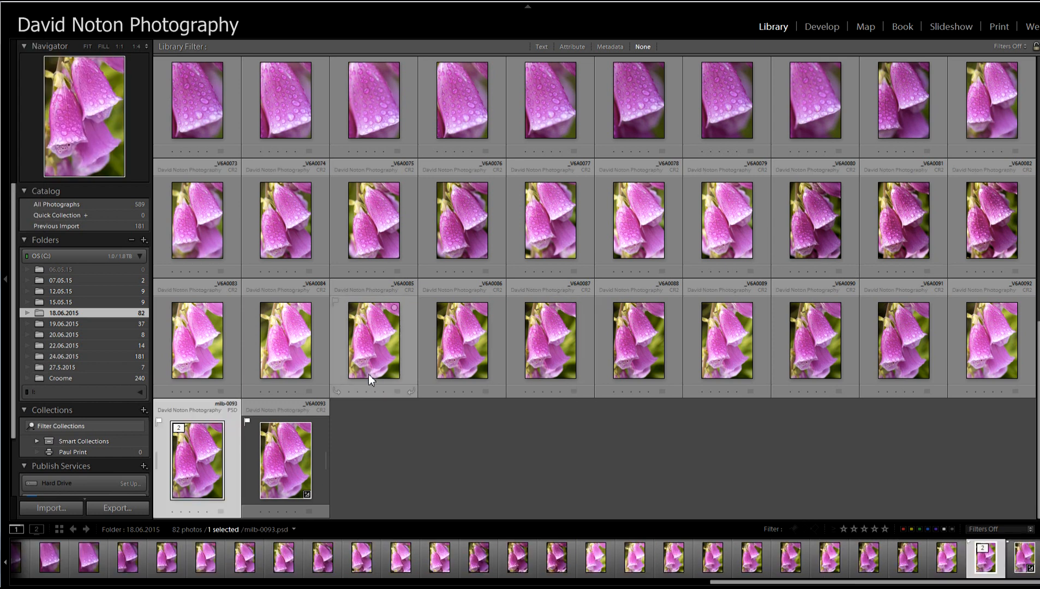
{"action": "left_click", "coordinate": [24, 6]}
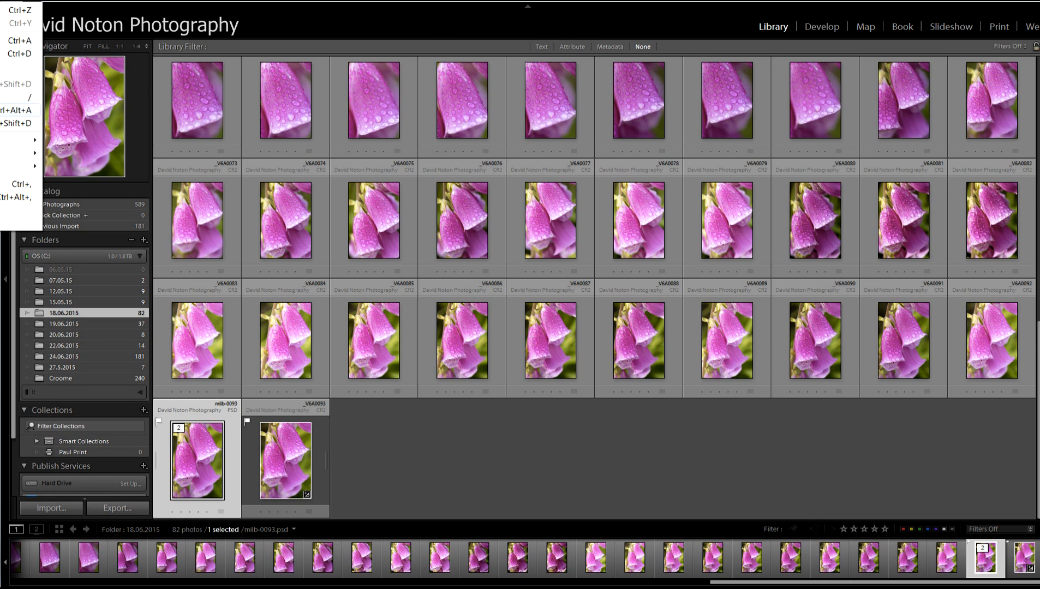
{"action": "left_click", "coordinate": [16, 110]}
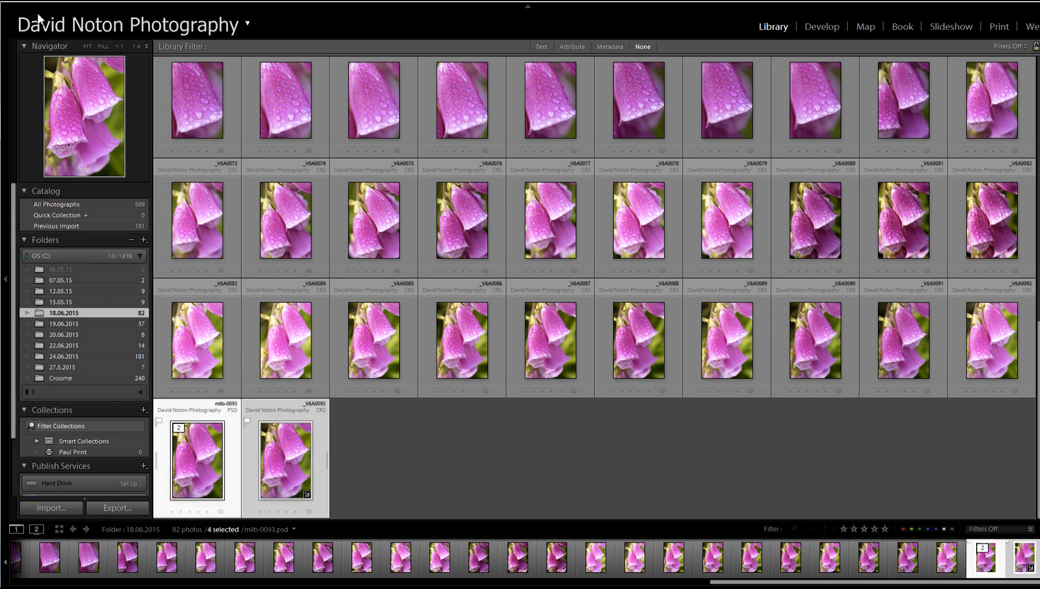
{"action": "left_click", "coordinate": [31, 7]}
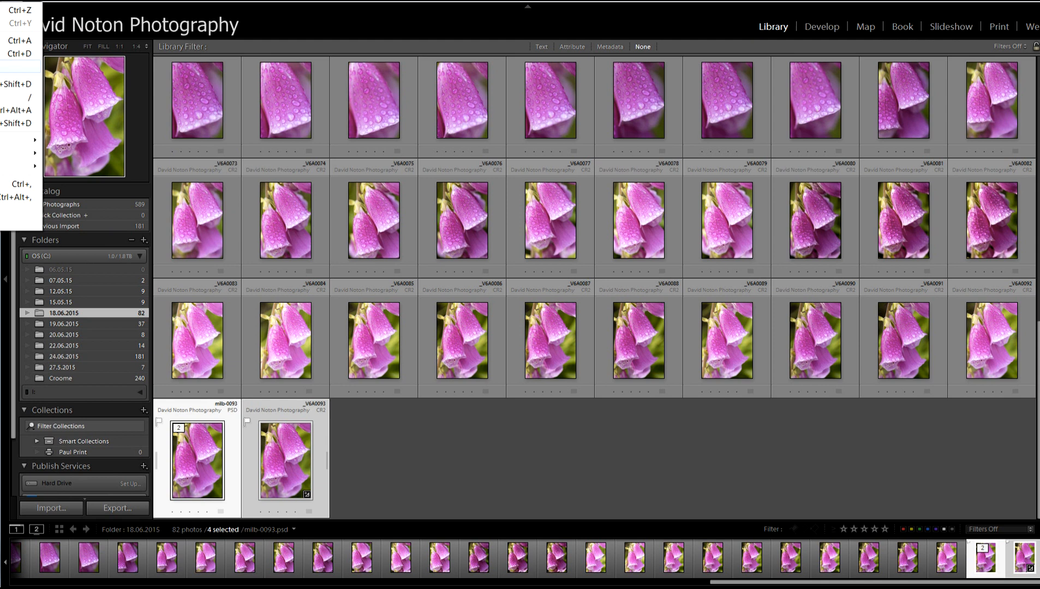
{"action": "left_click", "coordinate": [22, 66]}
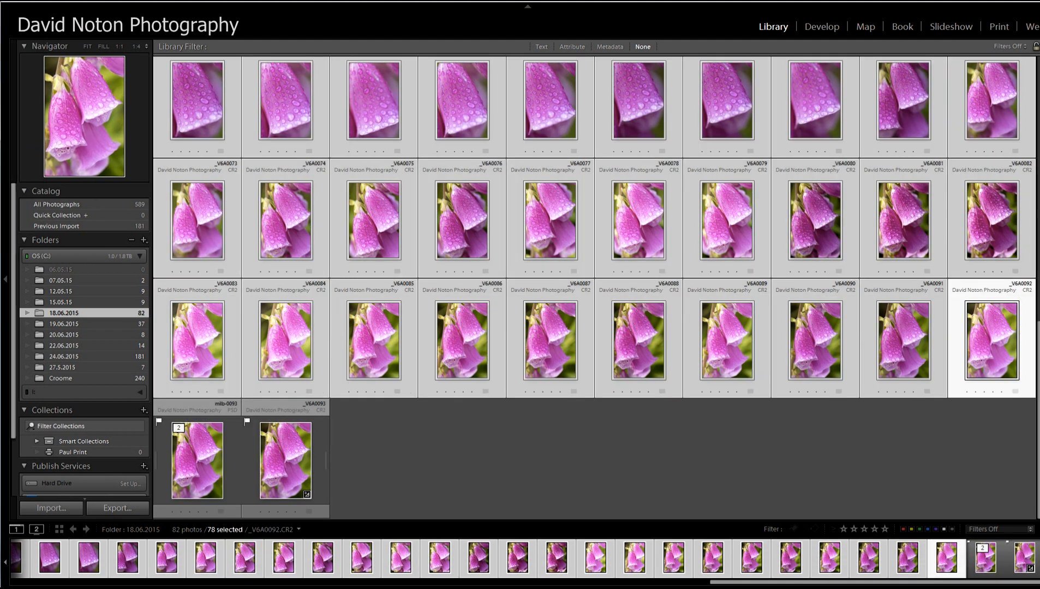
{"action": "key", "text": "Delete"}
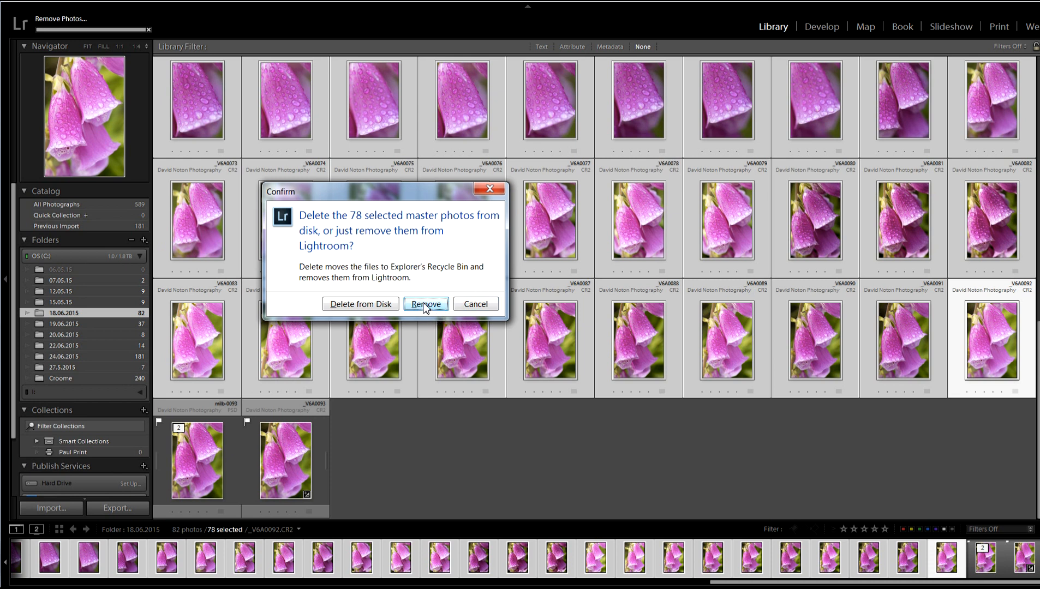
{"action": "left_click", "coordinate": [355, 307]}
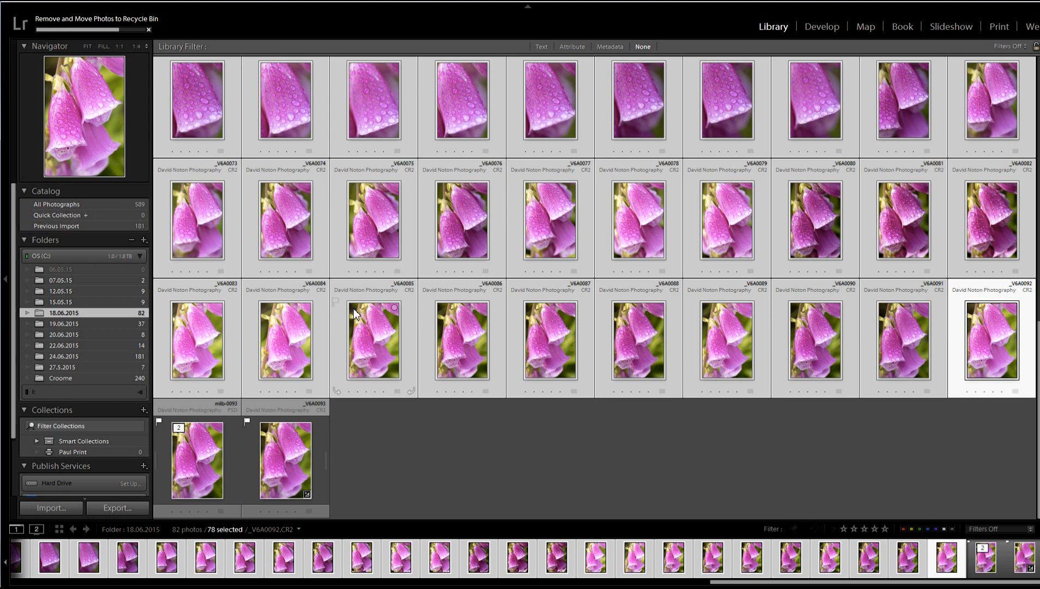